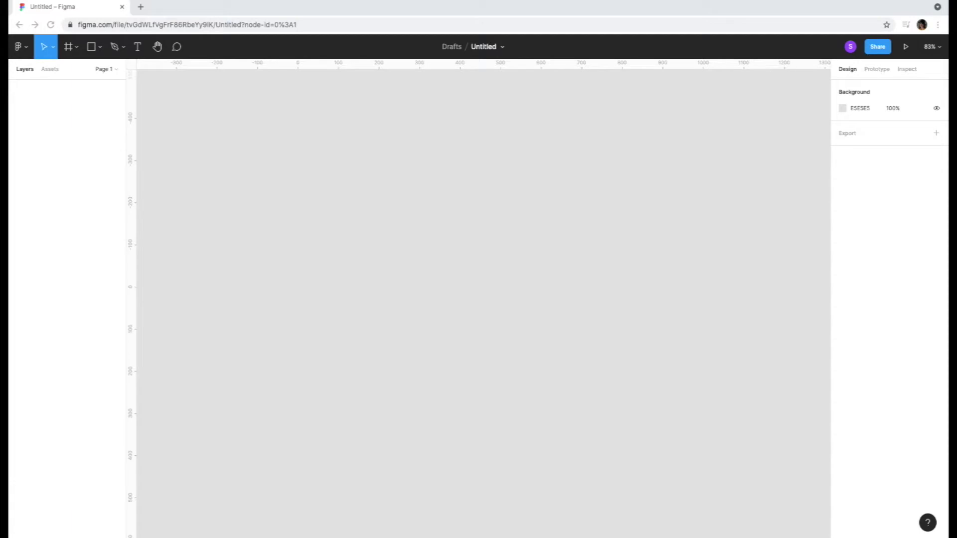
Step: Rename the file to 'Mapping Application'
{"action": "left_click", "coordinate": [488, 46]}
{"action": "type", "text": "Map"}
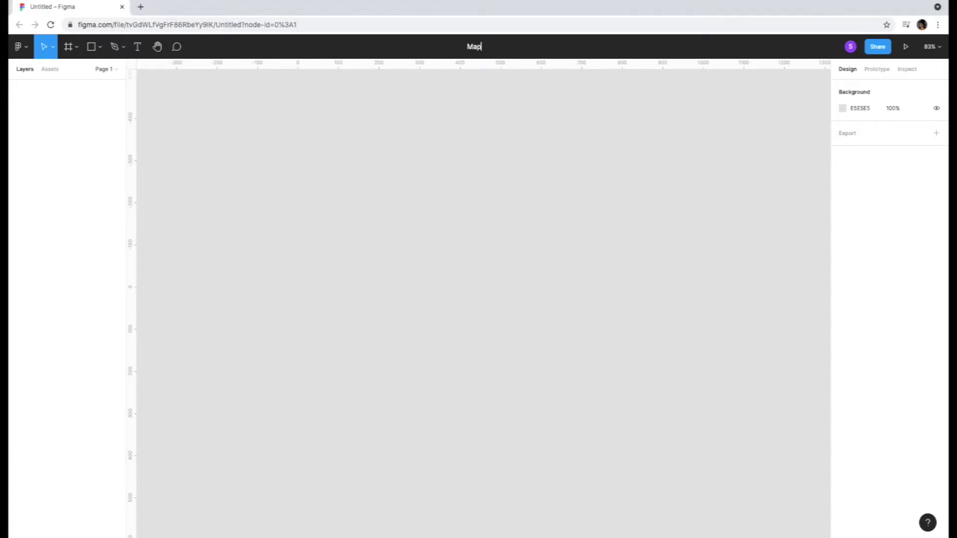
{"action": "type", "text": "ping Application"}
{"action": "key", "text": "Return"}
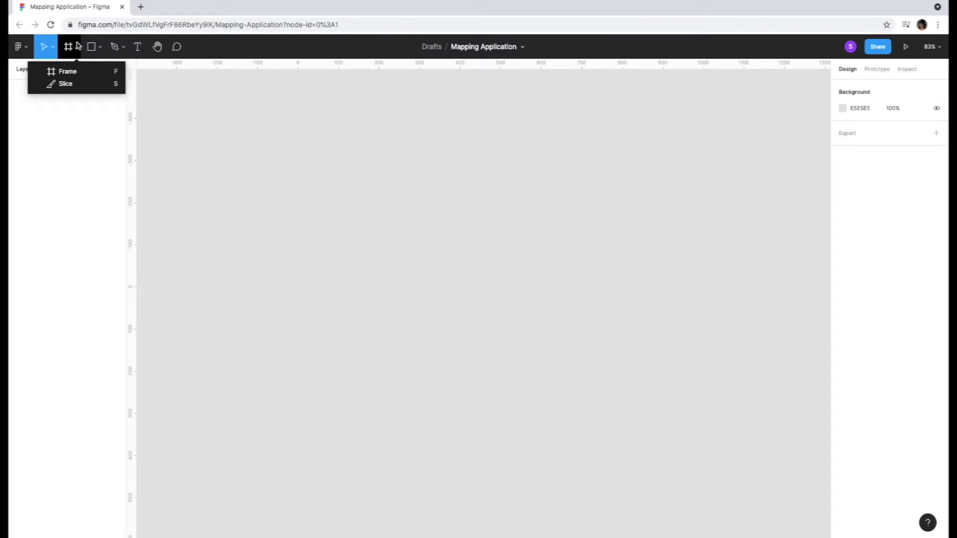
Step: Add a 414×896 iPhone 11 Pro Max frame and centre it on the canvas
{"action": "left_click", "coordinate": [68, 71]}
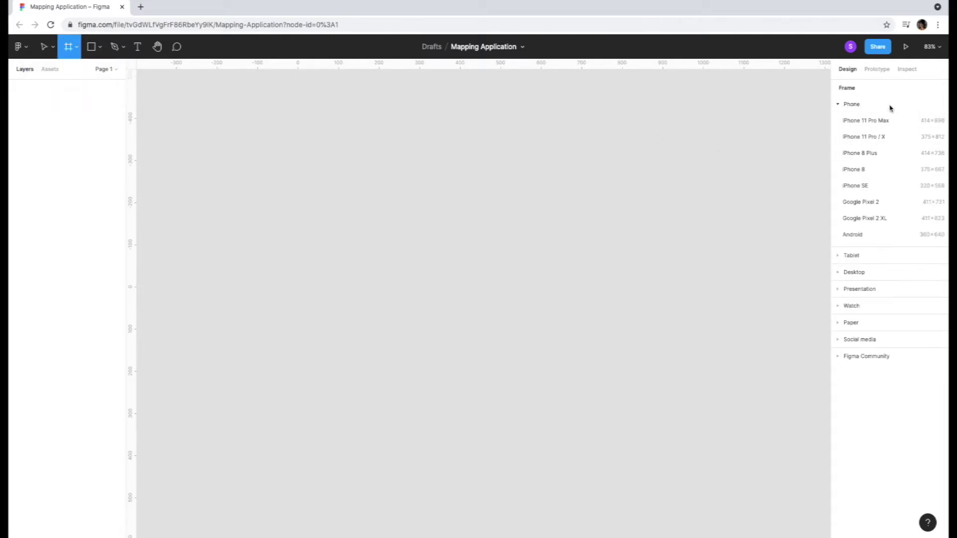
{"action": "left_click", "coordinate": [859, 122]}
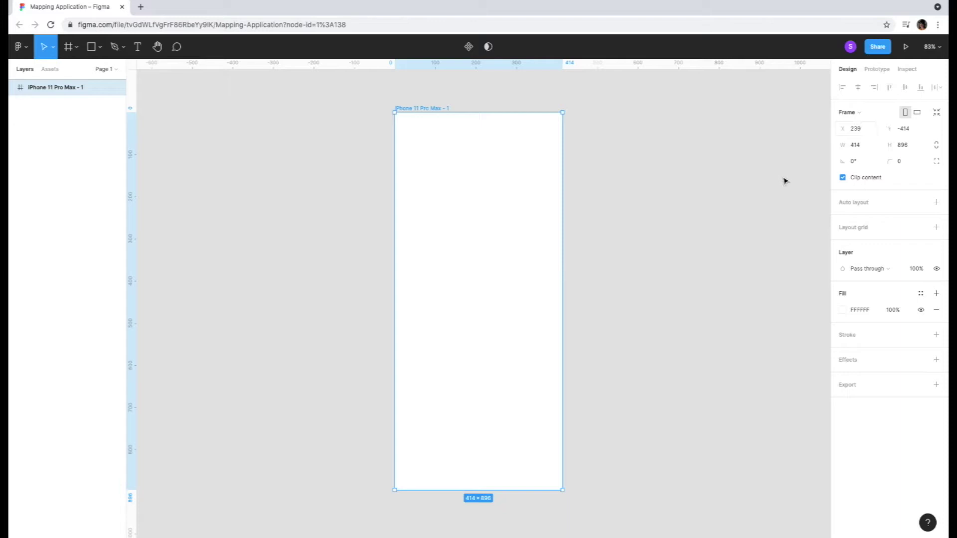
{"action": "scroll", "coordinate": [682, 248], "scroll_direction": "up", "scroll_amount": 2}
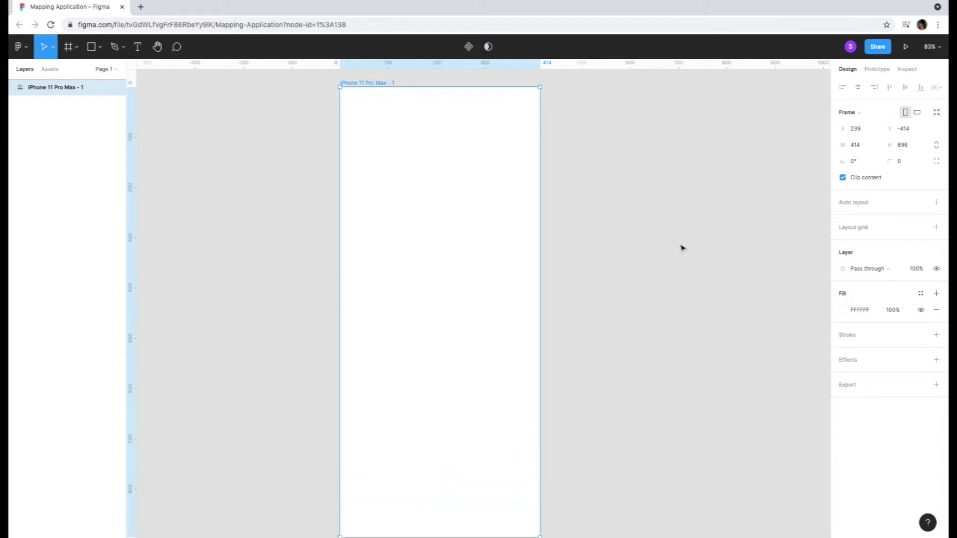
{"action": "scroll", "coordinate": [682, 248], "scroll_direction": "up", "scroll_amount": 2}
{"action": "scroll", "coordinate": [682, 247], "scroll_direction": "down", "scroll_amount": 3}
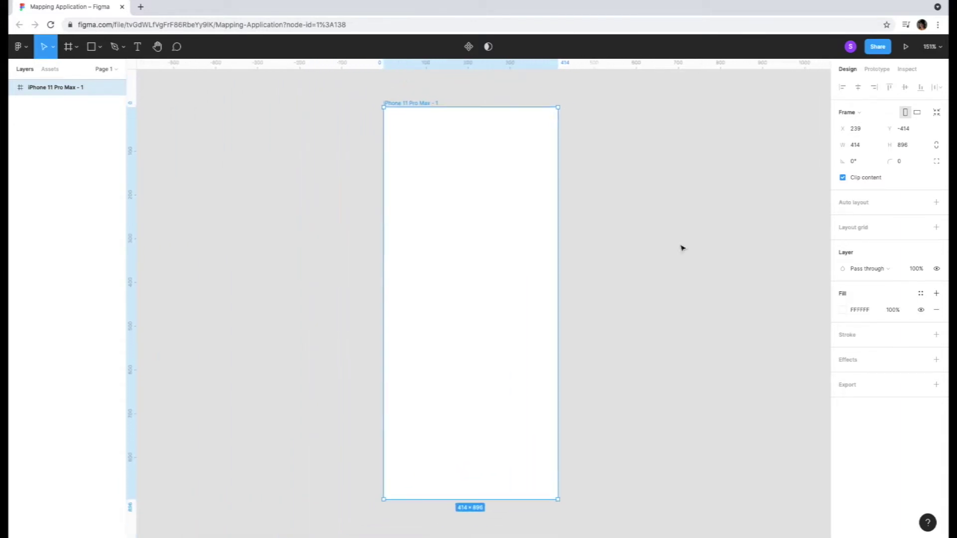
{"action": "scroll", "coordinate": [682, 248], "scroll_direction": "up", "scroll_amount": 1}
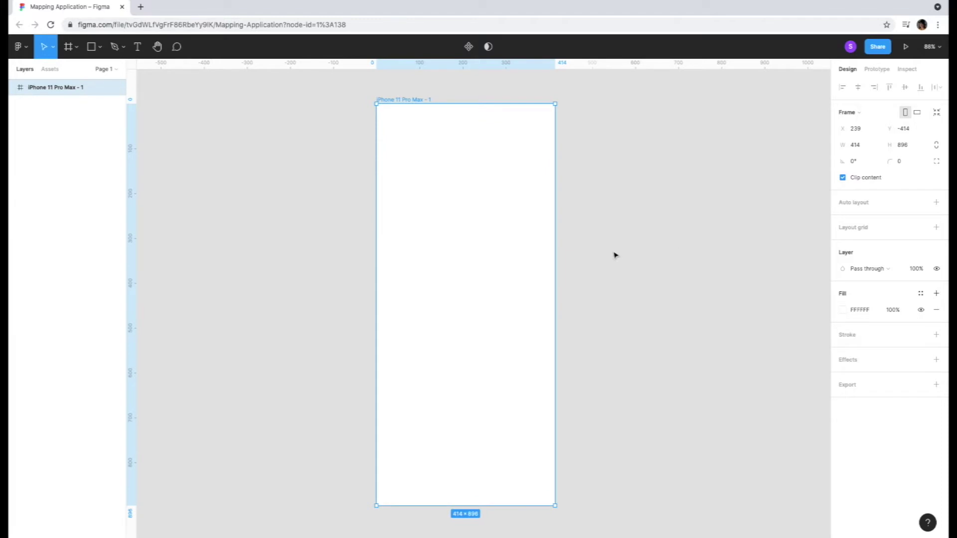
{"action": "scroll", "coordinate": [607, 255], "scroll_direction": "up", "scroll_amount": 1}
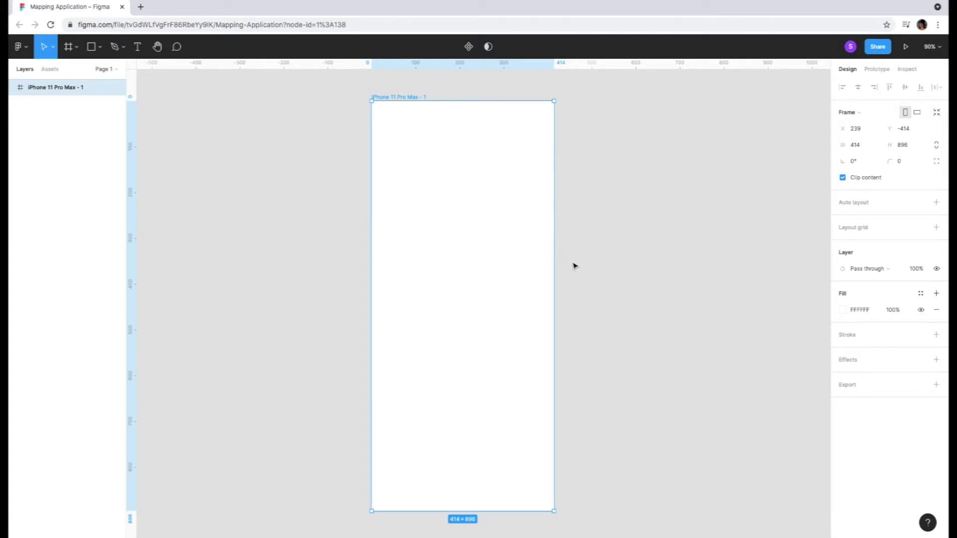
{"action": "scroll", "coordinate": [575, 265], "scroll_direction": "left", "scroll_amount": 3}
{"action": "scroll", "coordinate": [574, 264], "scroll_direction": "right", "scroll_amount": 3}
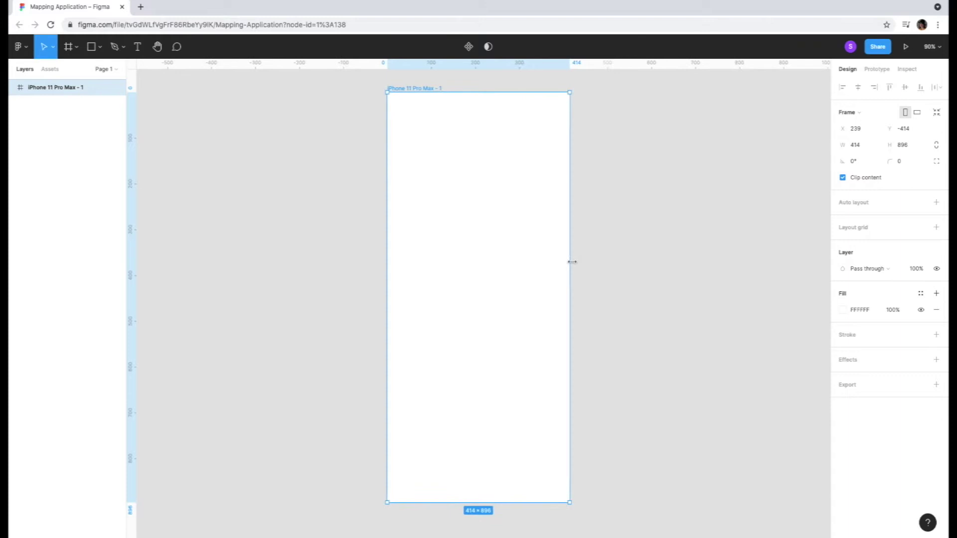
{"action": "scroll", "coordinate": [572, 262], "scroll_direction": "right", "scroll_amount": 5}
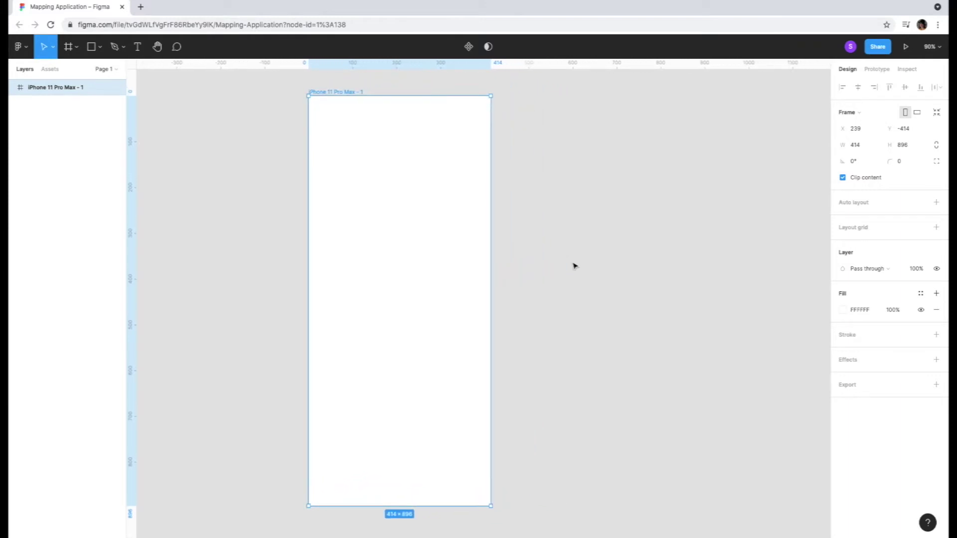
{"action": "left_click_drag", "start_coordinate": [429, 255], "coordinate": [454, 259]}
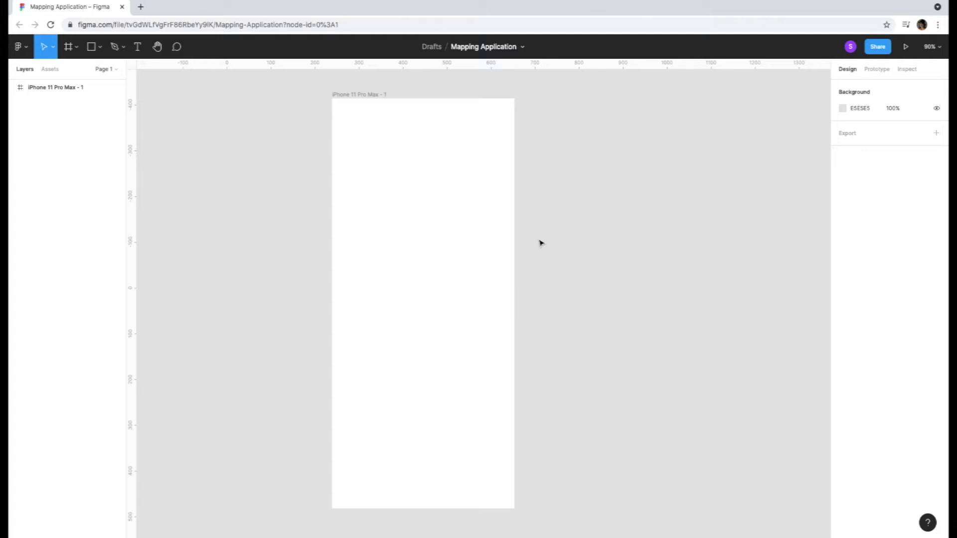
Step: Give the phone frame a 5-column layout grid
{"action": "left_click", "coordinate": [473, 230]}
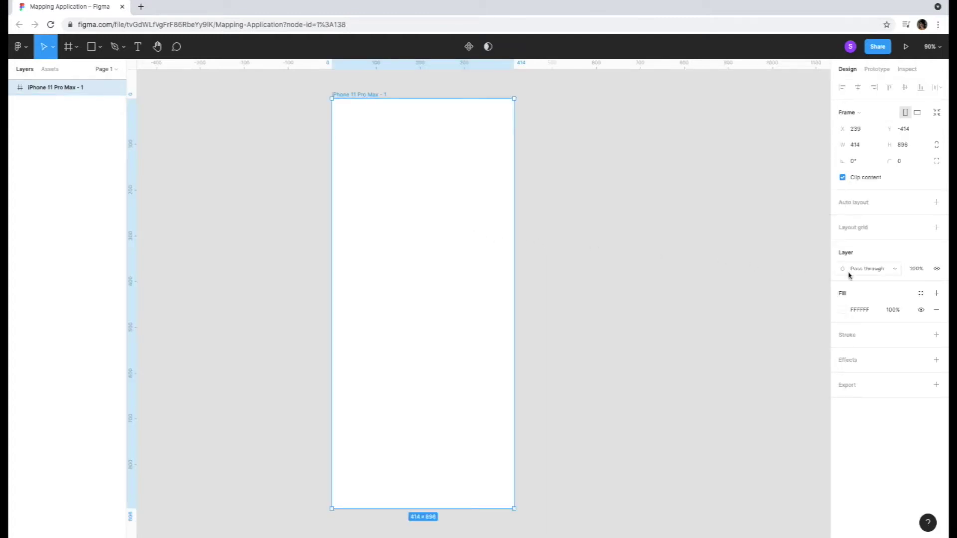
{"action": "left_click", "coordinate": [848, 228]}
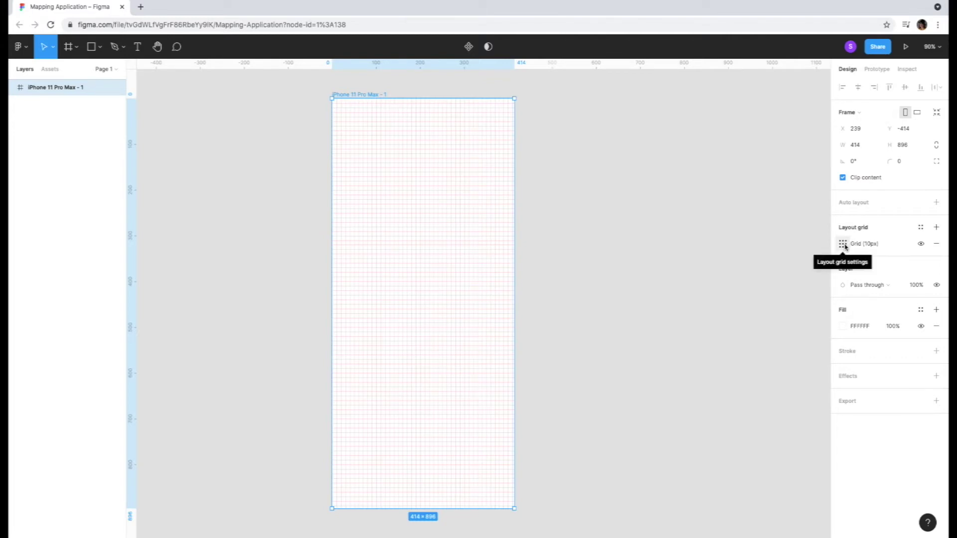
{"action": "left_click", "coordinate": [843, 245]}
{"action": "left_click", "coordinate": [742, 244]}
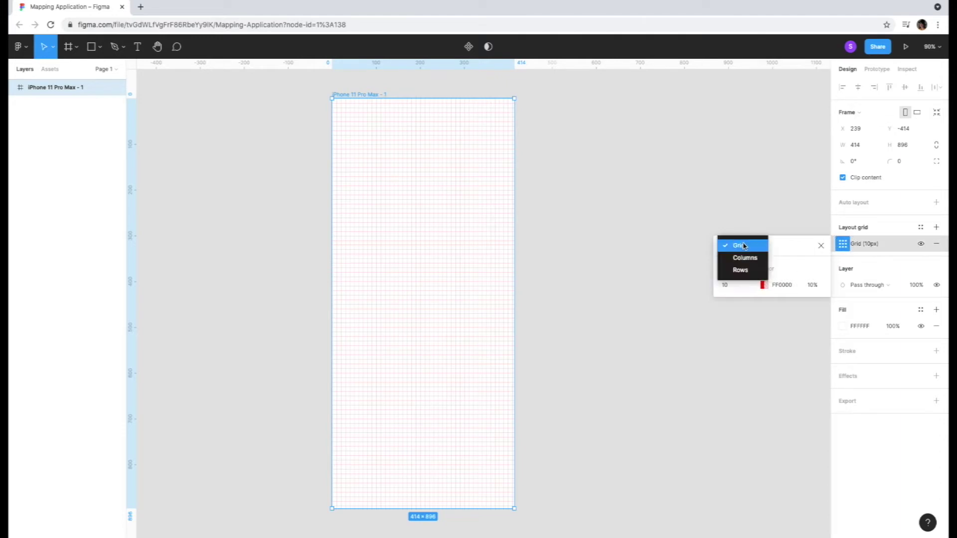
{"action": "left_click", "coordinate": [744, 257]}
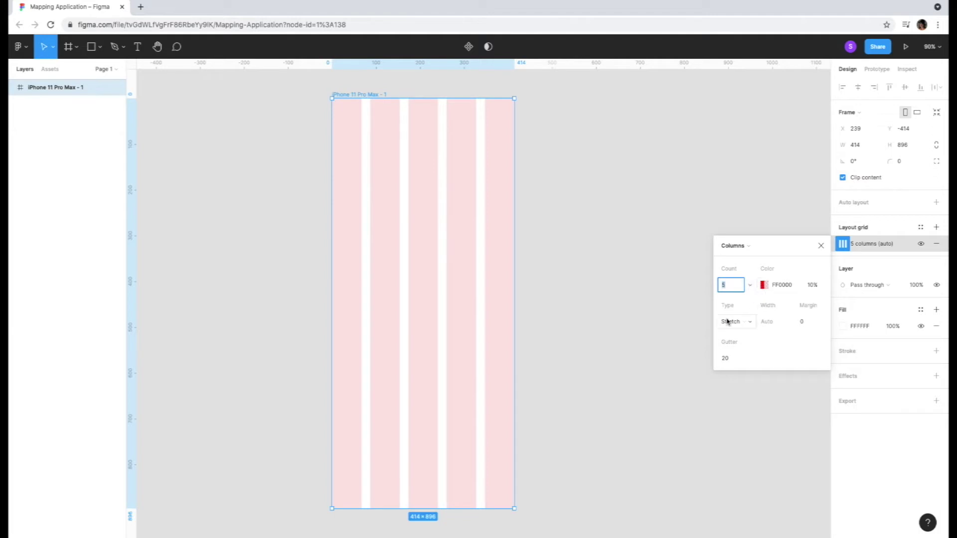
{"action": "left_click", "coordinate": [697, 369]}
Step: Place vertical and horizontal guides crossing at the frame's centre
{"action": "left_click_drag", "start_coordinate": [128, 287], "coordinate": [423, 314]}
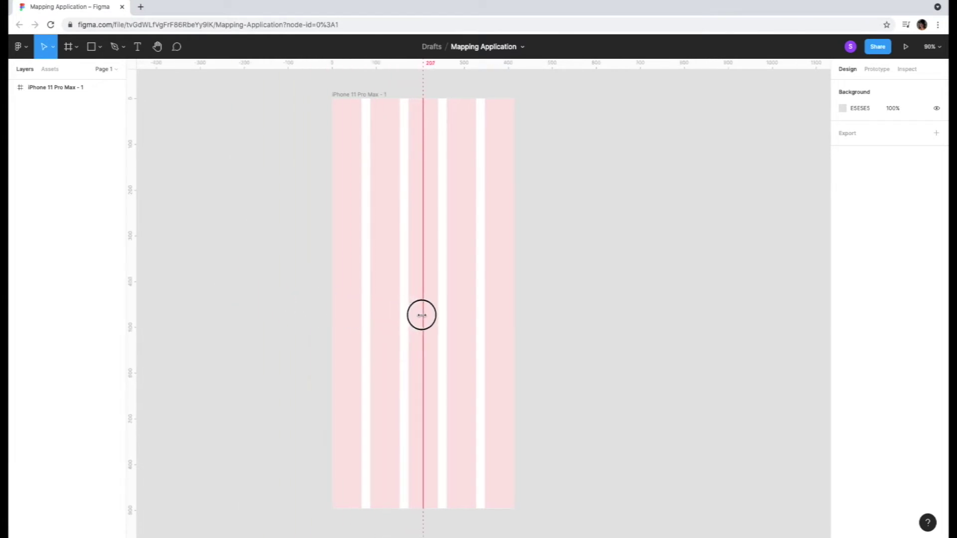
{"action": "left_click_drag", "start_coordinate": [446, 63], "coordinate": [476, 304]}
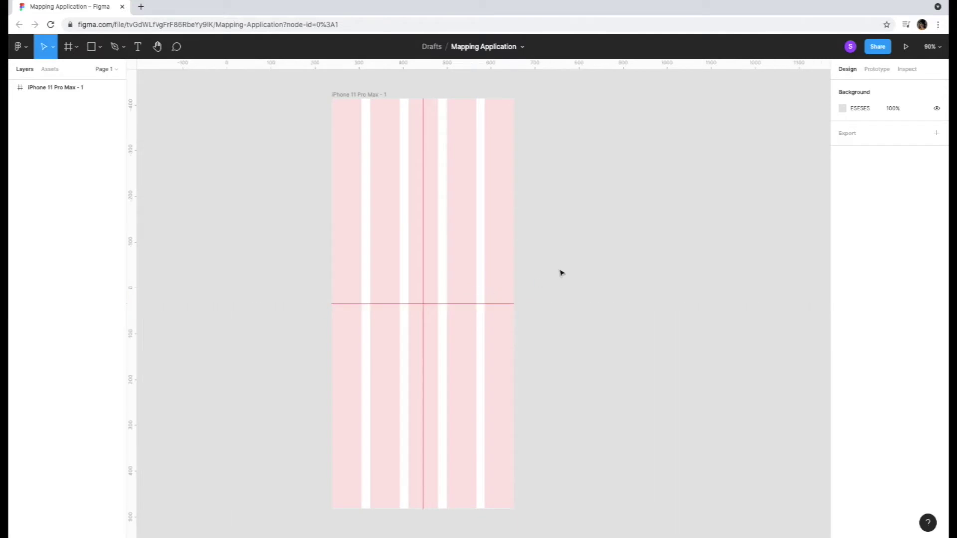
{"action": "left_click", "coordinate": [563, 265]}
Step: Draw a 414×55 C4C4C4 header rectangle across the frame top, with no stroke
{"action": "left_click", "coordinate": [100, 47]}
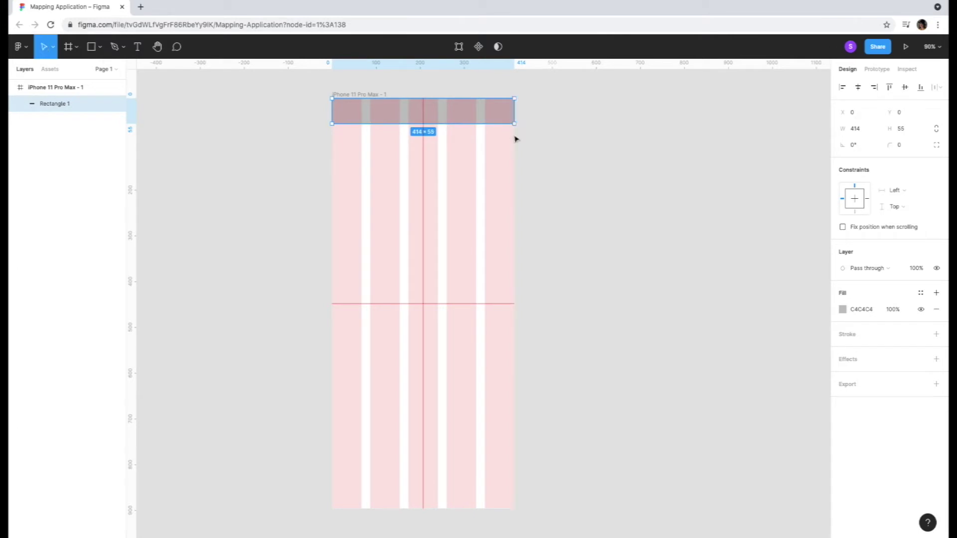
{"action": "left_click", "coordinate": [844, 310]}
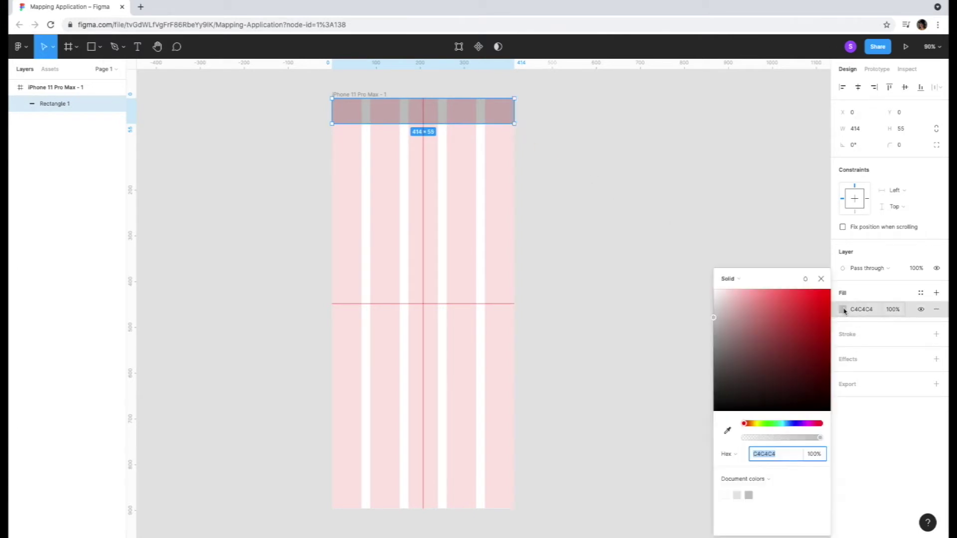
{"action": "left_click", "coordinate": [937, 335]}
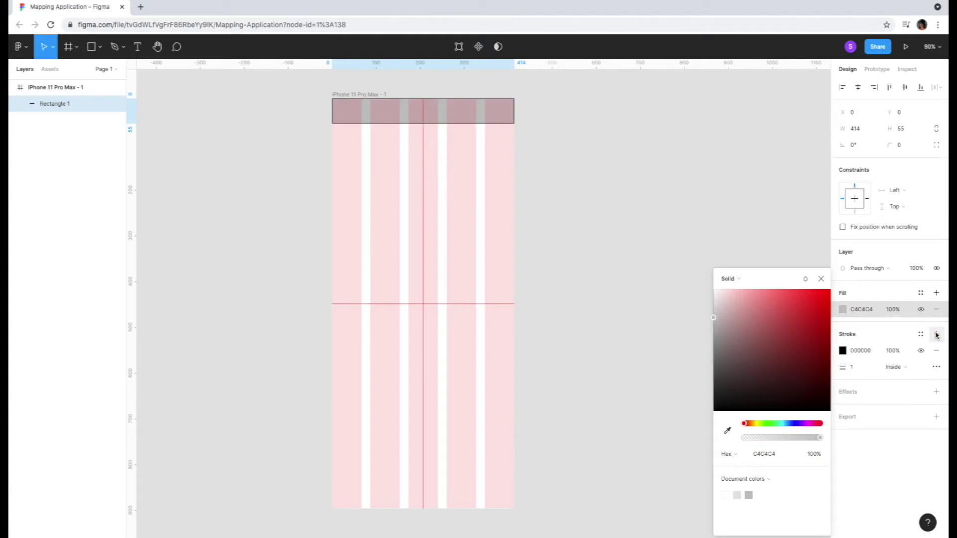
{"action": "left_click", "coordinate": [937, 351]}
{"action": "left_click", "coordinate": [821, 278]}
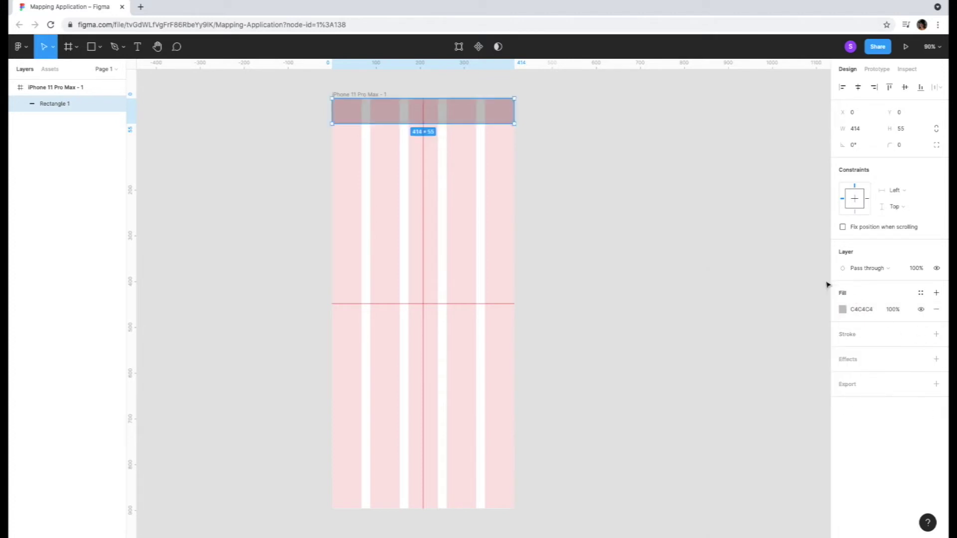
Step: Add a 'Header' title at font size 35, centred at the top of the bar
{"action": "left_click", "coordinate": [138, 47]}
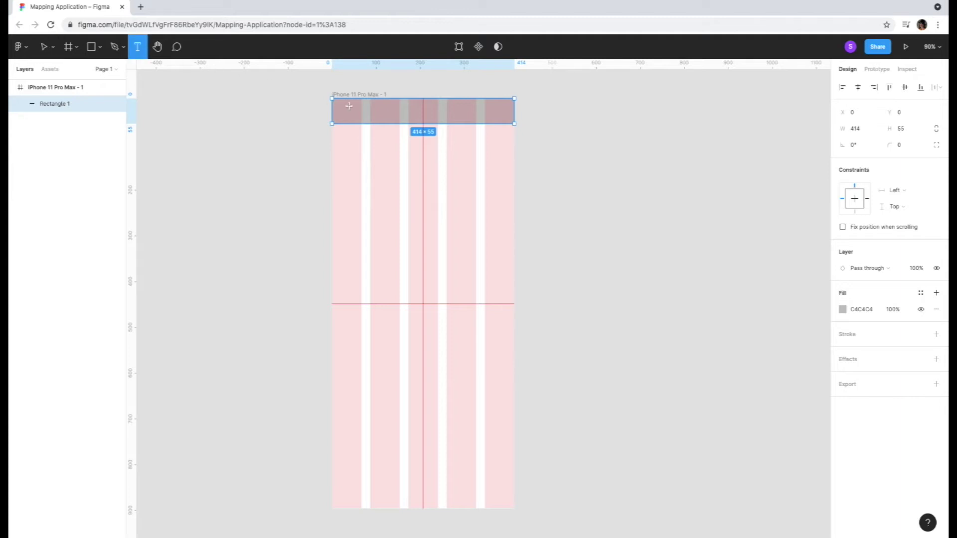
{"action": "left_click", "coordinate": [384, 114]}
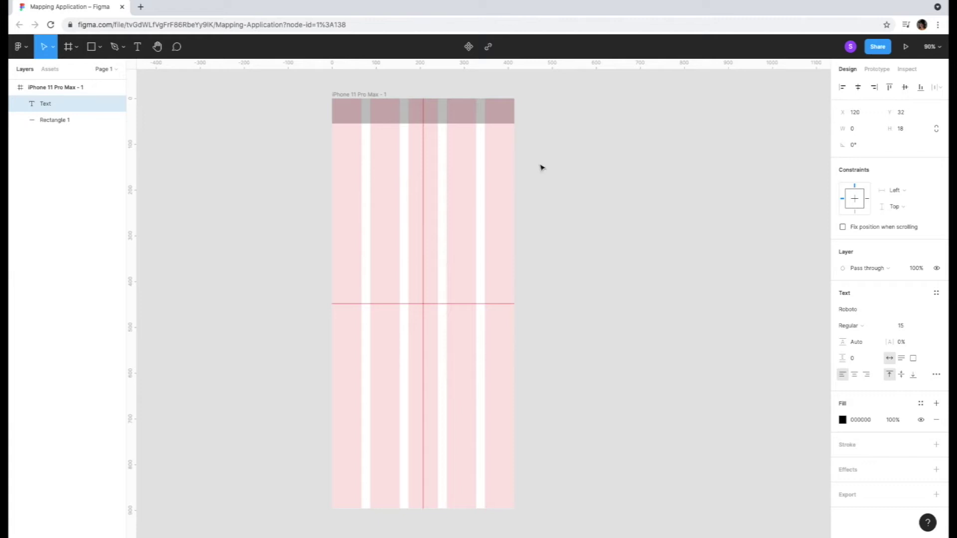
{"action": "type", "text": "Header"}
{"action": "key", "text": "Escape"}
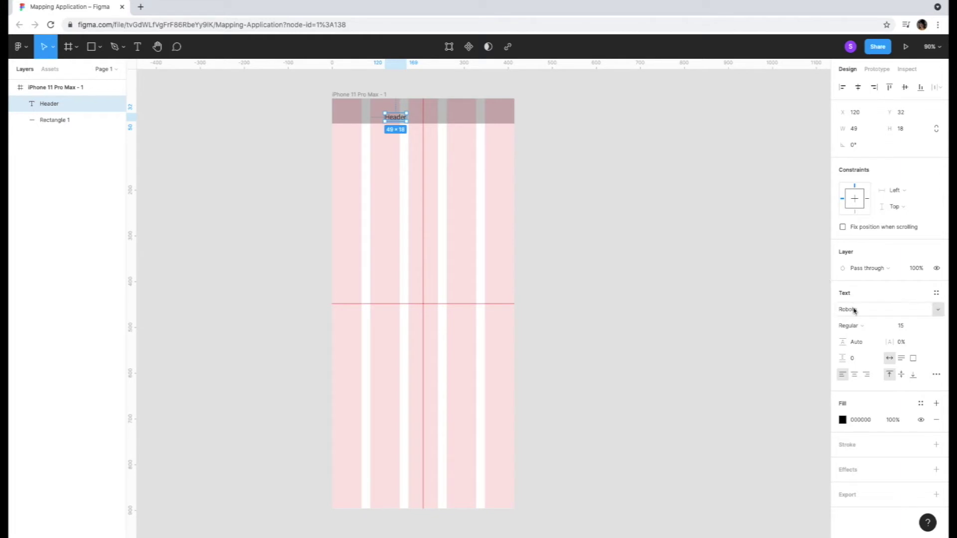
{"action": "left_click", "coordinate": [903, 326]}
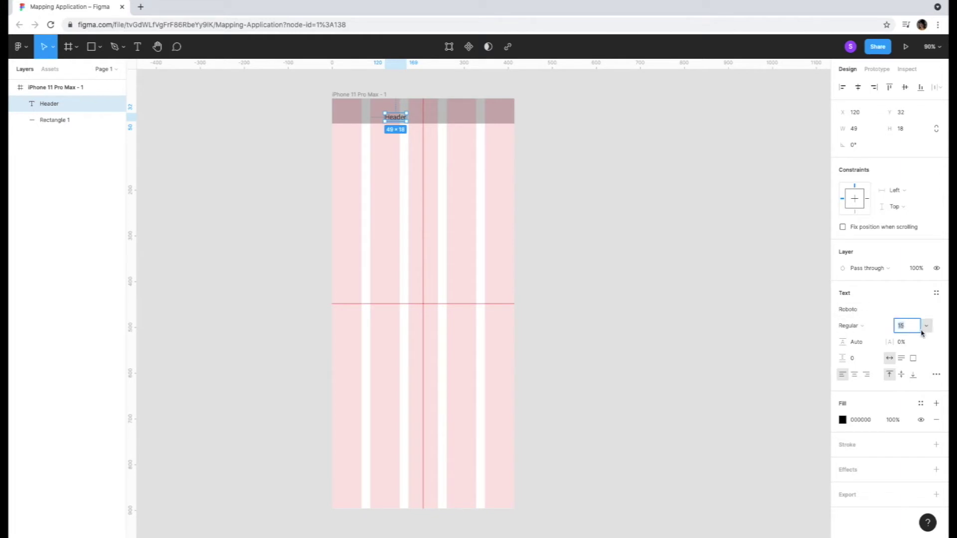
{"action": "type", "text": "35"}
{"action": "key", "text": "Return"}
{"action": "left_click_drag", "start_coordinate": [407, 125], "coordinate": [428, 116]}
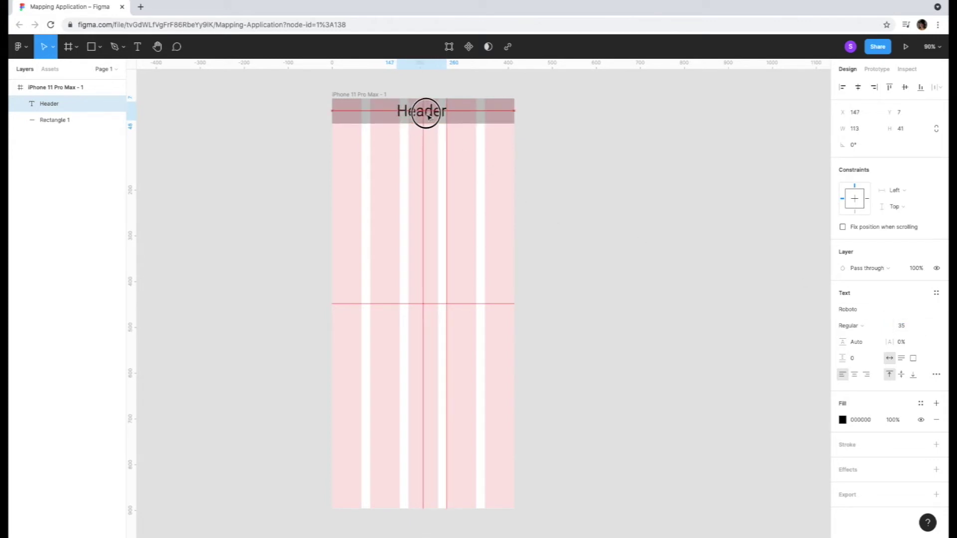
Step: Draw a left-pointing back arrow beside the Header title
{"action": "left_click", "coordinate": [100, 47]}
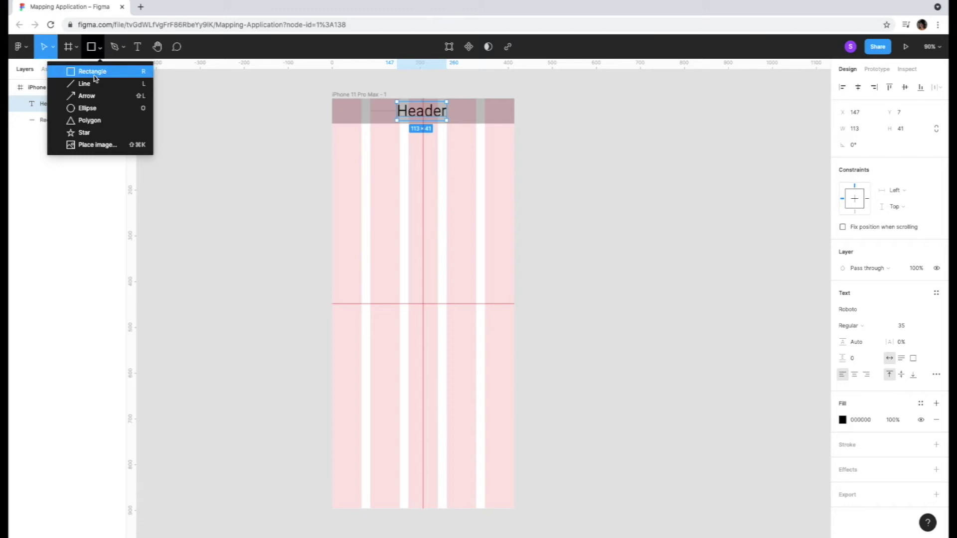
{"action": "left_click", "coordinate": [86, 96]}
{"action": "mouse_move", "coordinate": [376, 109]}
{"action": "left_mouse_down"}
{"action": "mouse_move", "coordinate": [340, 110]}
{"action": "mouse_move", "coordinate": [355, 108]}
{"action": "left_mouse_up"}
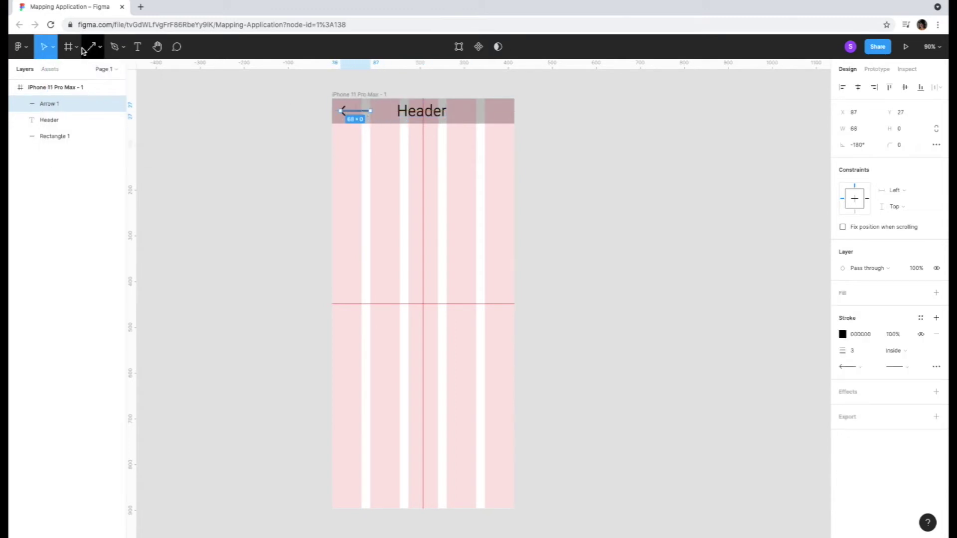
Step: Draw a 414×731 grey rectangle filling the area below the header
{"action": "left_click", "coordinate": [79, 47]}
{"action": "left_click", "coordinate": [97, 46]}
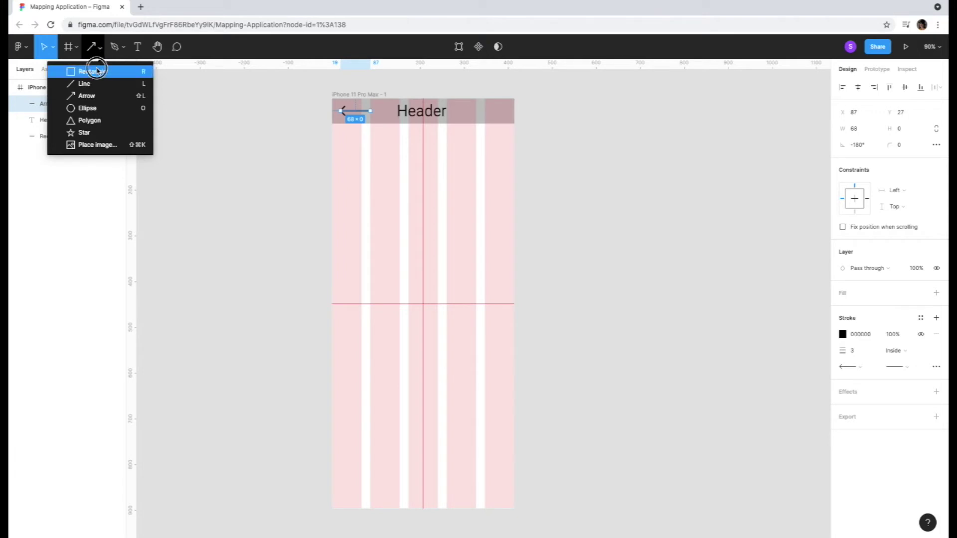
{"action": "left_click", "coordinate": [98, 70]}
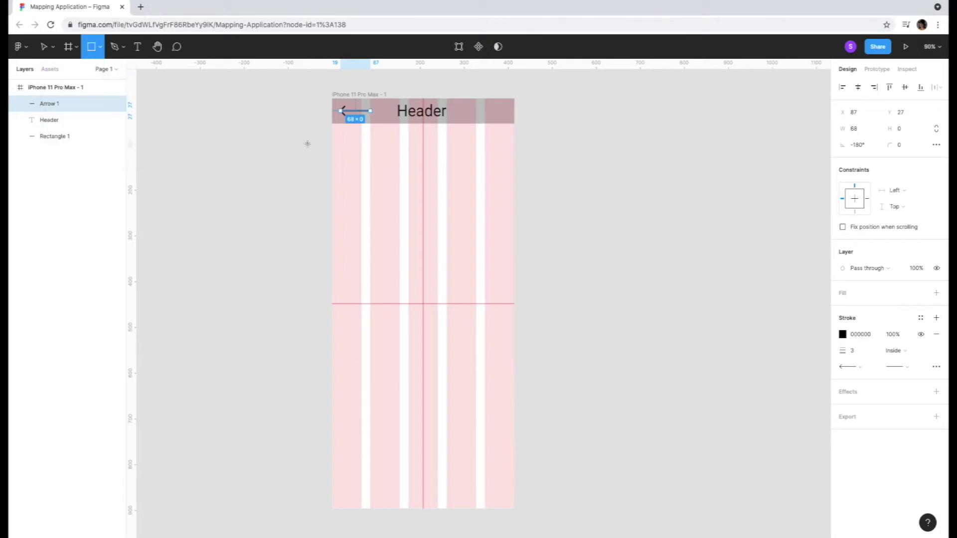
{"action": "left_click_drag", "start_coordinate": [332, 123], "coordinate": [513, 457]}
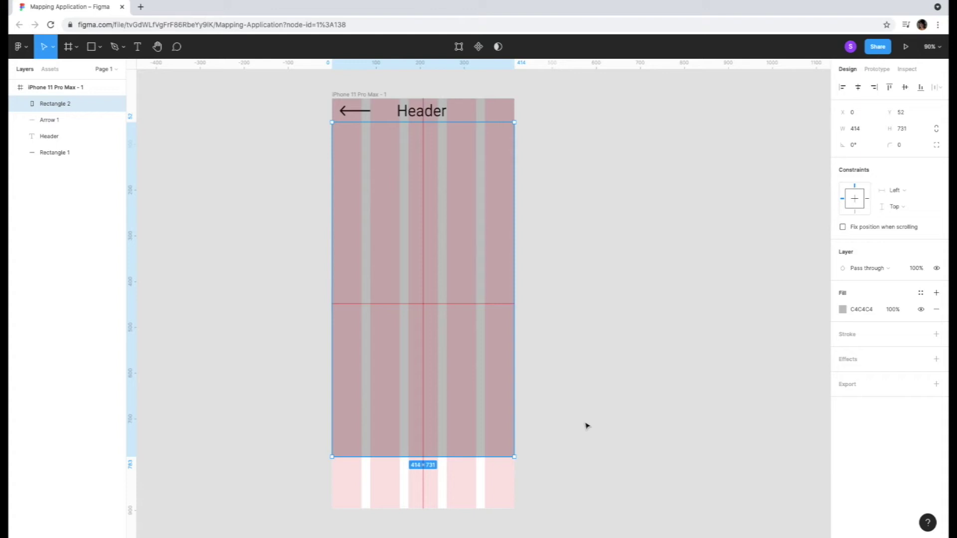
Step: Open arcgis.com in a new tab, sign in, and start a new map
{"action": "left_click", "coordinate": [140, 7]}
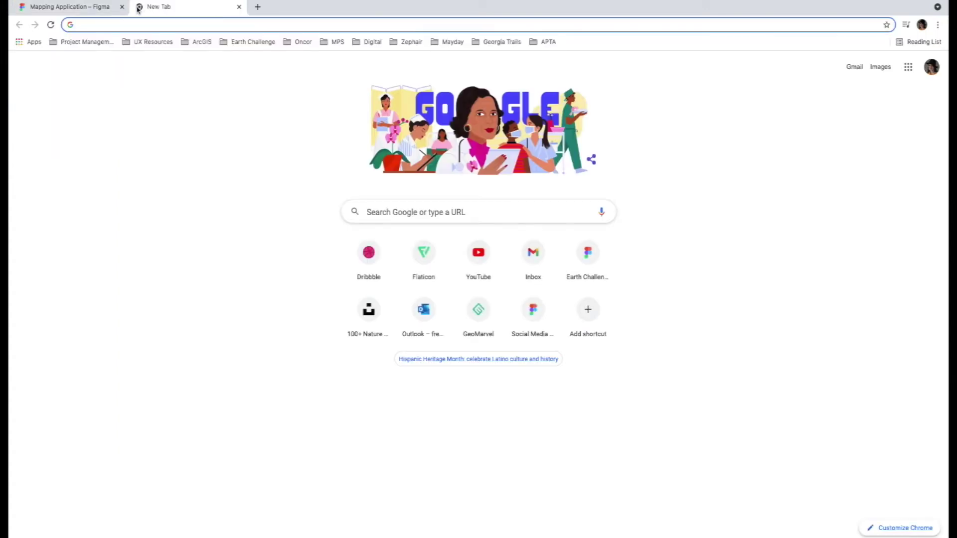
{"action": "type", "text": "arcgis.com"}
{"action": "key", "text": "Return"}
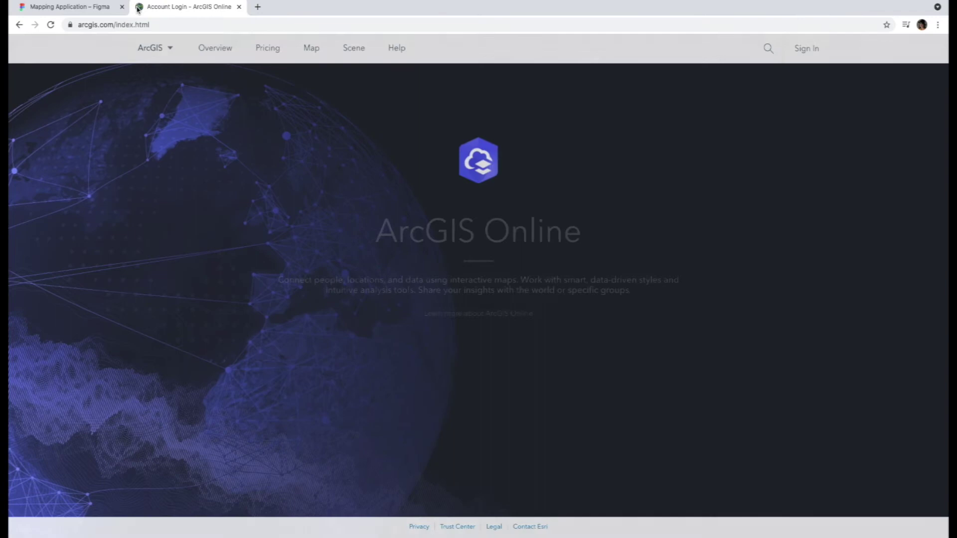
{"action": "left_click", "coordinate": [502, 340]}
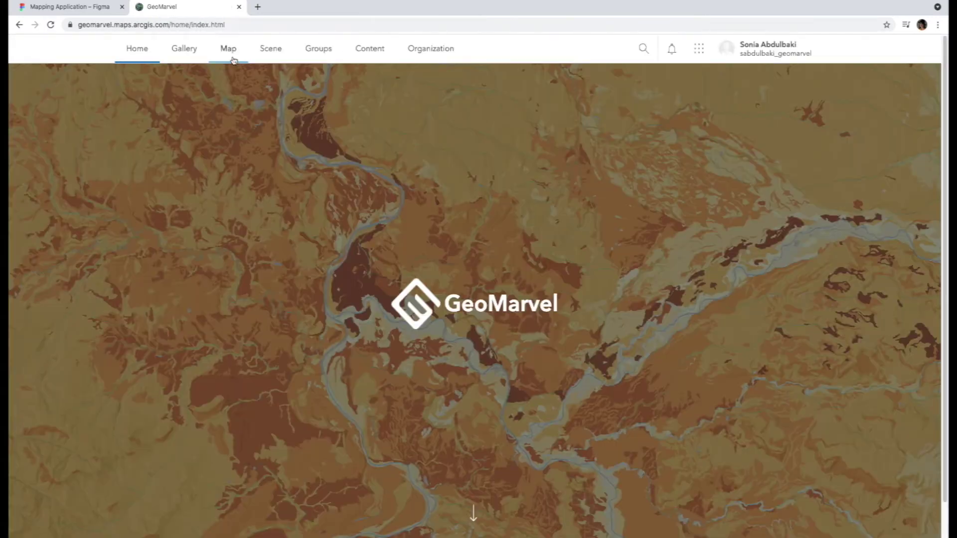
{"action": "left_click", "coordinate": [223, 52]}
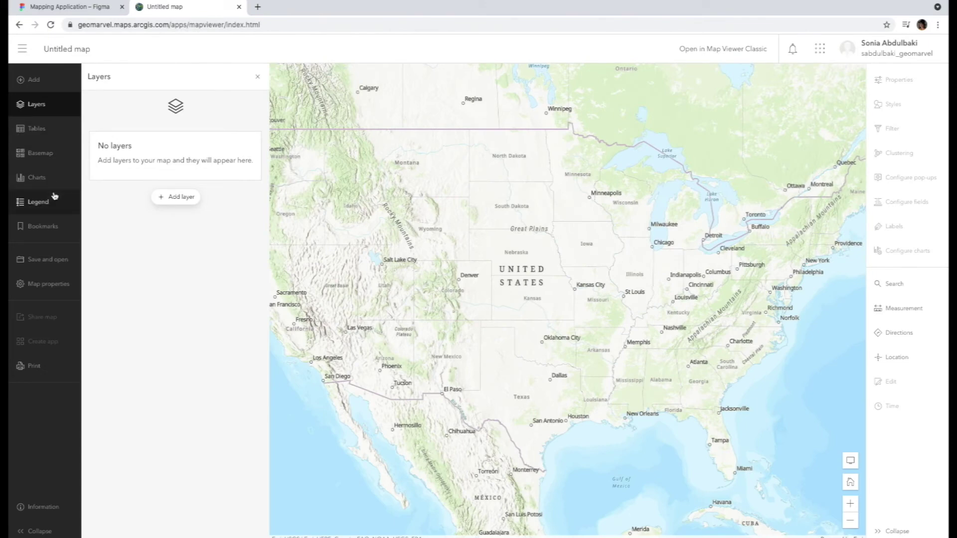
Step: Set the basemap to Light Gray Canvas, briefly trying Navigation first
{"action": "left_click", "coordinate": [39, 158]}
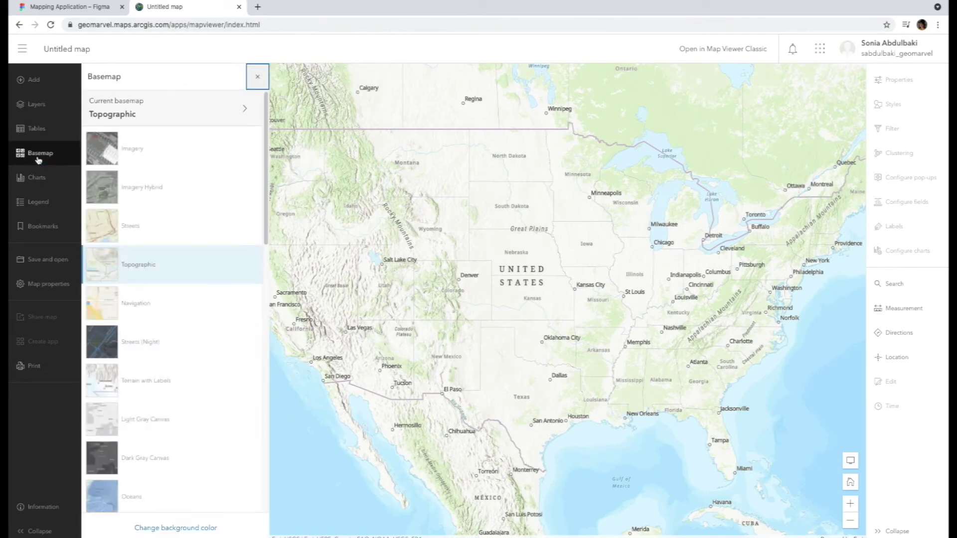
{"action": "left_click", "coordinate": [160, 422]}
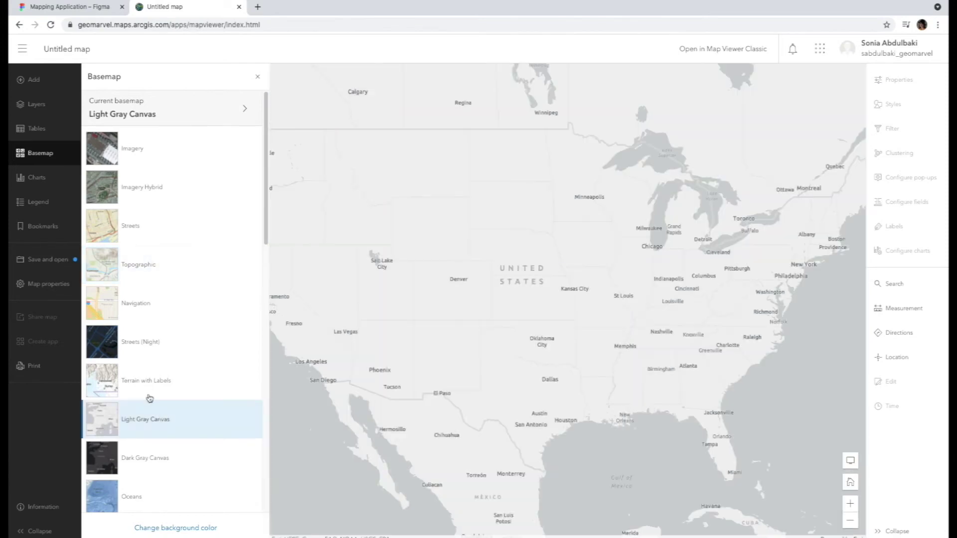
{"action": "left_click", "coordinate": [134, 305]}
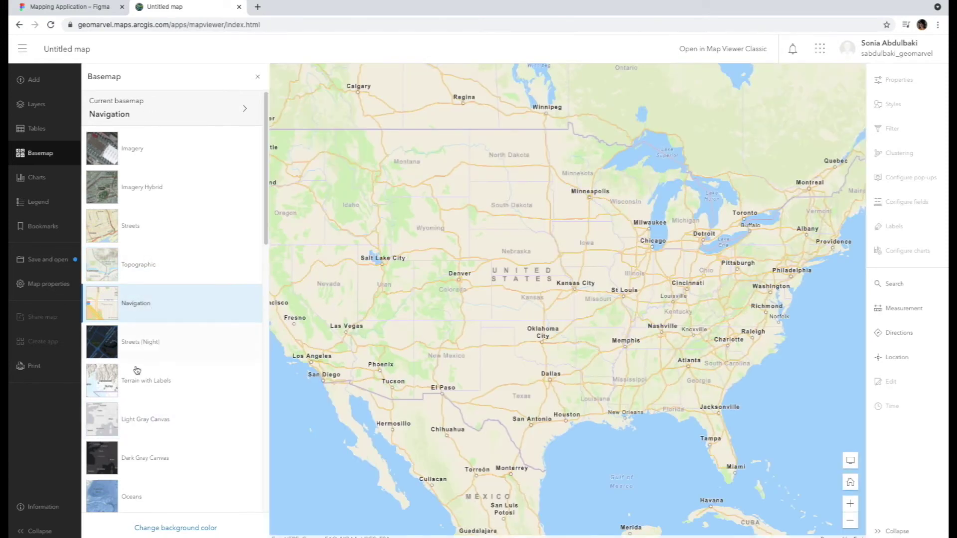
{"action": "left_click", "coordinate": [137, 420]}
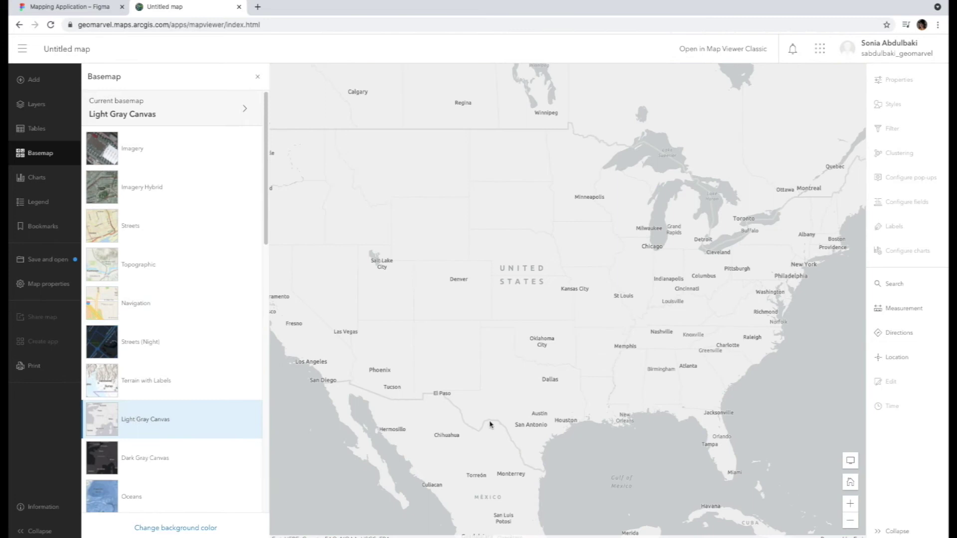
Step: Zoom in to street level around Milton, centre it, and screenshot that map area
{"action": "scroll", "coordinate": [669, 338], "scroll_direction": "up", "scroll_amount": 5}
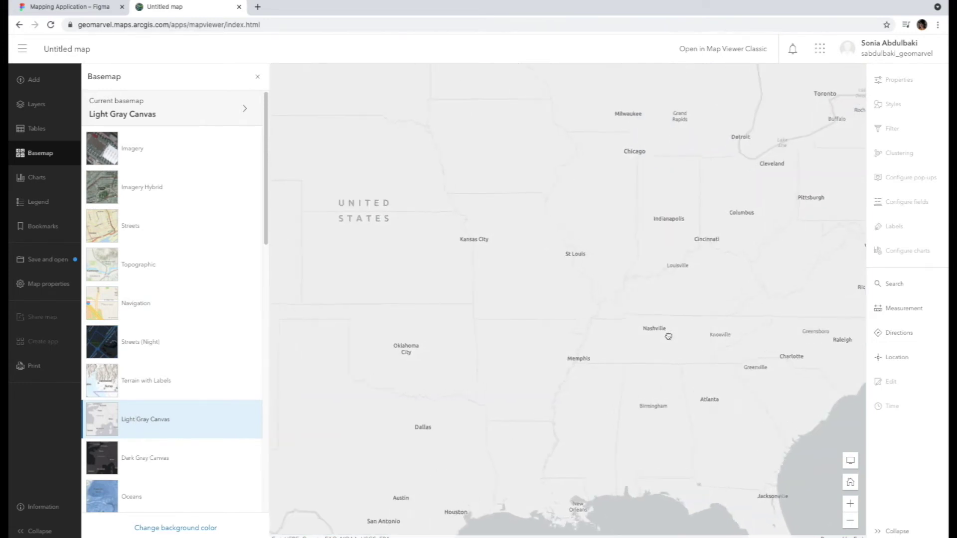
{"action": "scroll", "coordinate": [669, 337], "scroll_direction": "up", "scroll_amount": 1}
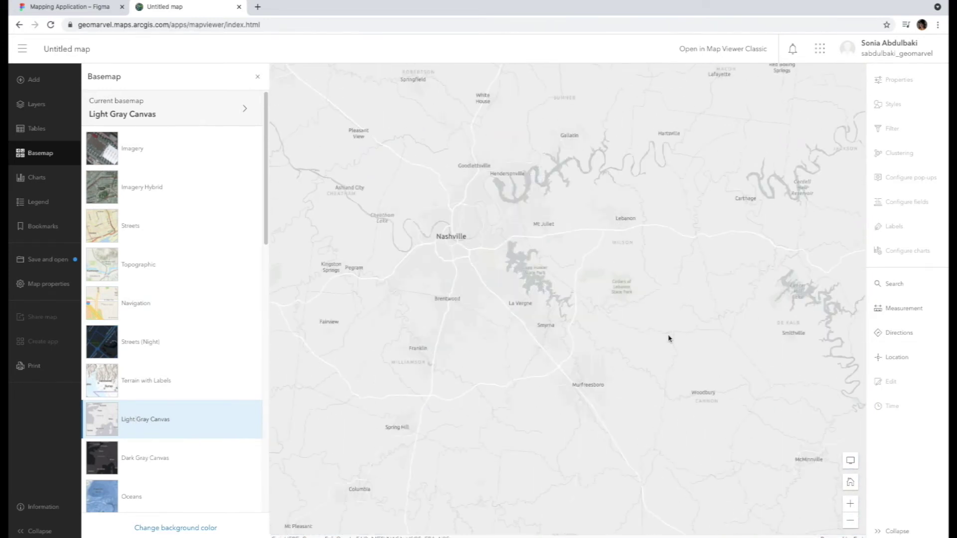
{"action": "scroll", "coordinate": [669, 338], "scroll_direction": "up", "scroll_amount": 2}
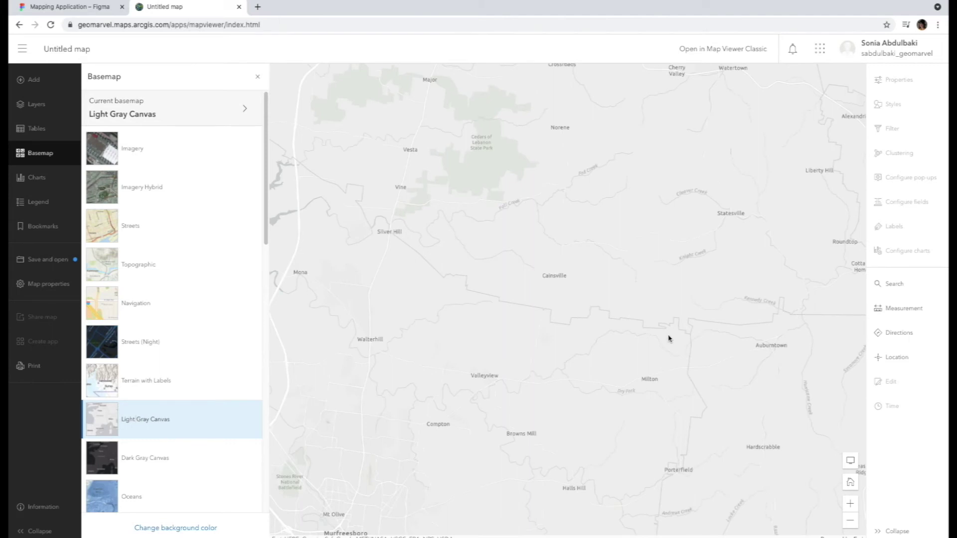
{"action": "scroll", "coordinate": [669, 339], "scroll_direction": "up", "scroll_amount": 2}
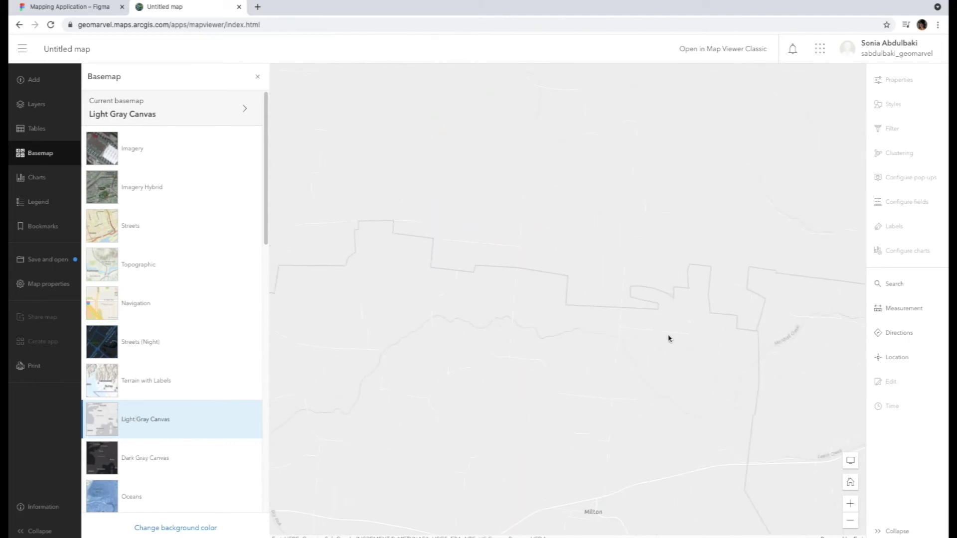
{"action": "left_click_drag", "start_coordinate": [657, 437], "coordinate": [598, 148]}
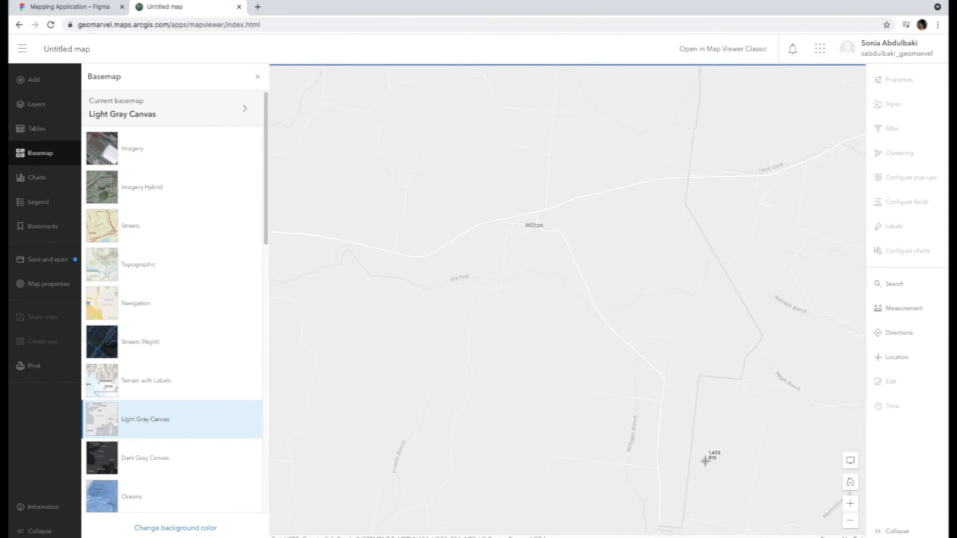
{"action": "left_click_drag", "start_coordinate": [300, 92], "coordinate": [816, 530]}
Step: Back in Figma, give Rectangle 2 an image fill using the Map Screenshot file
{"action": "left_click", "coordinate": [239, 7]}
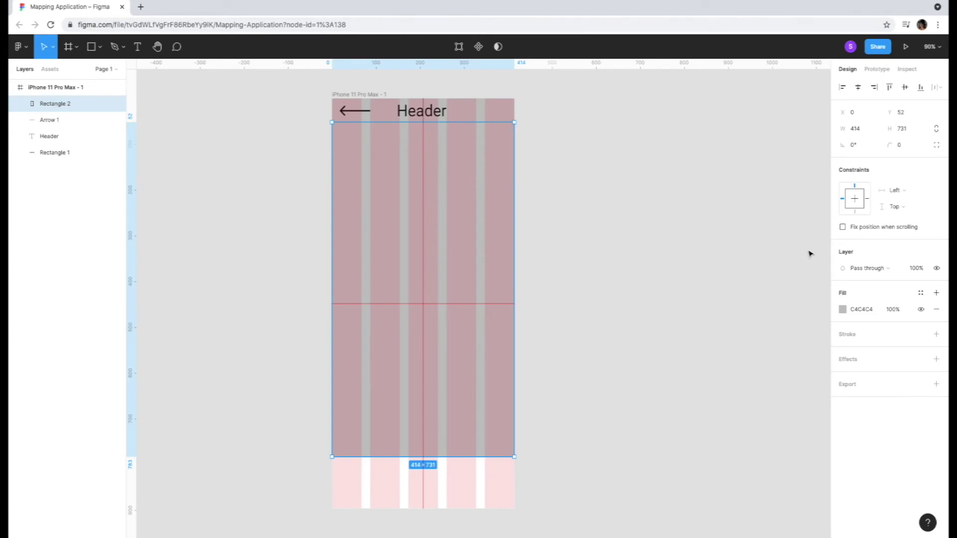
{"action": "left_click", "coordinate": [842, 310]}
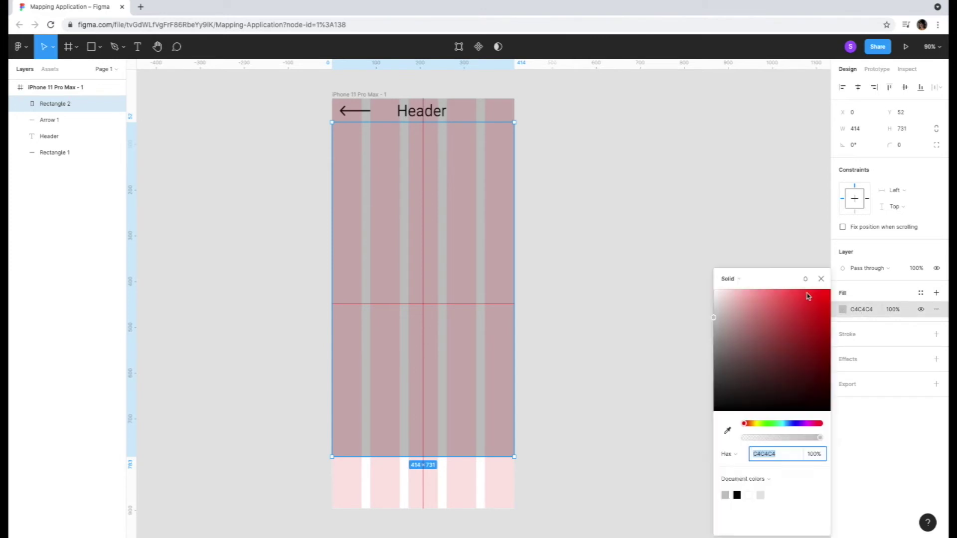
{"action": "left_click", "coordinate": [749, 280]}
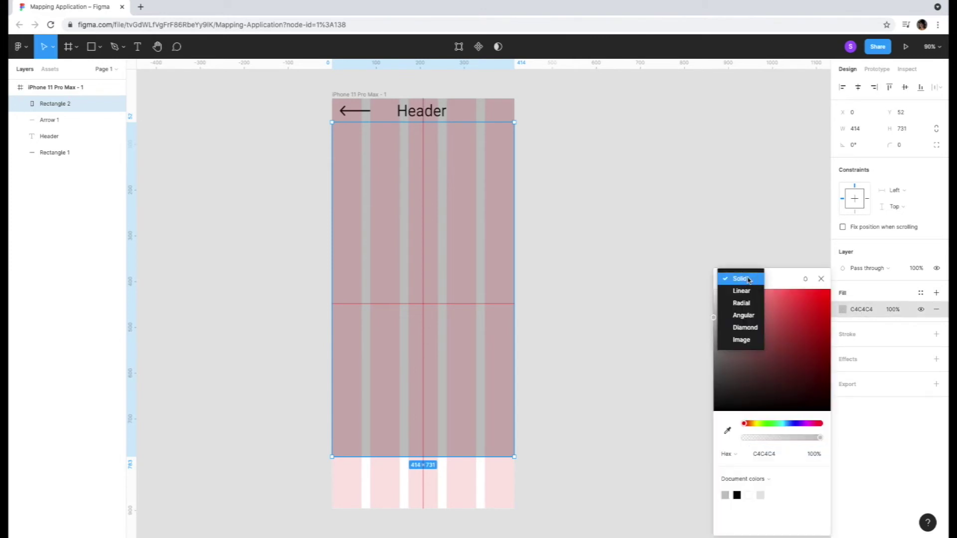
{"action": "left_click", "coordinate": [741, 340]}
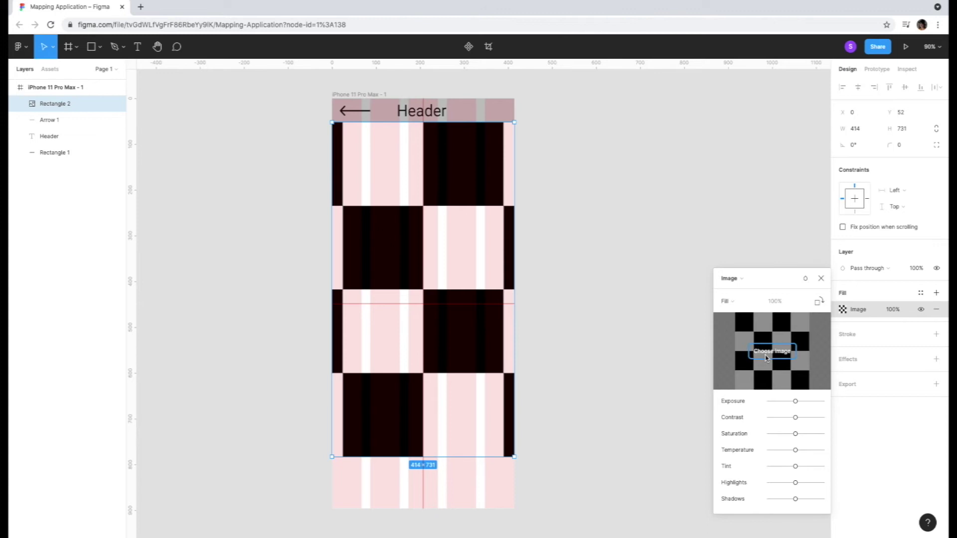
{"action": "left_click", "coordinate": [766, 357]}
{"action": "left_click", "coordinate": [401, 95]}
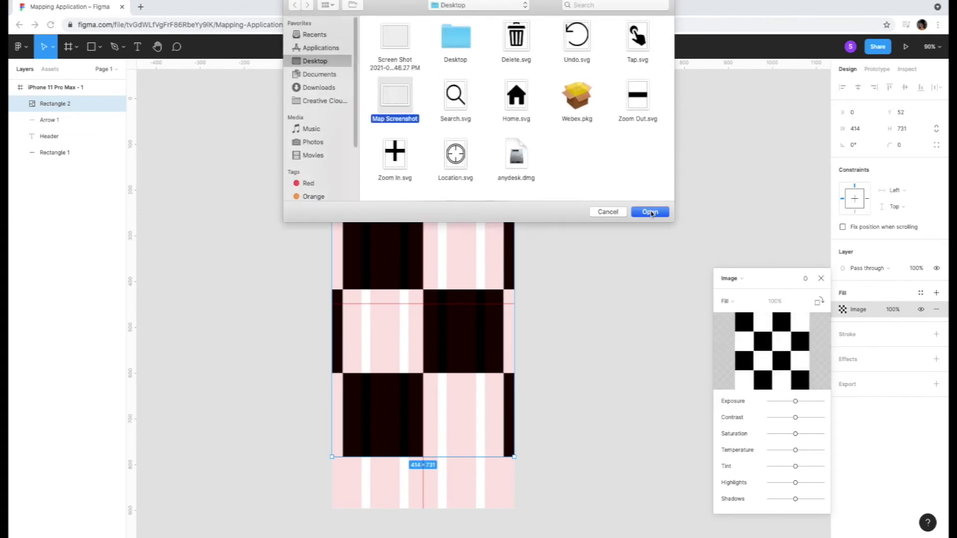
{"action": "left_click", "coordinate": [651, 212]}
{"action": "left_click", "coordinate": [821, 278]}
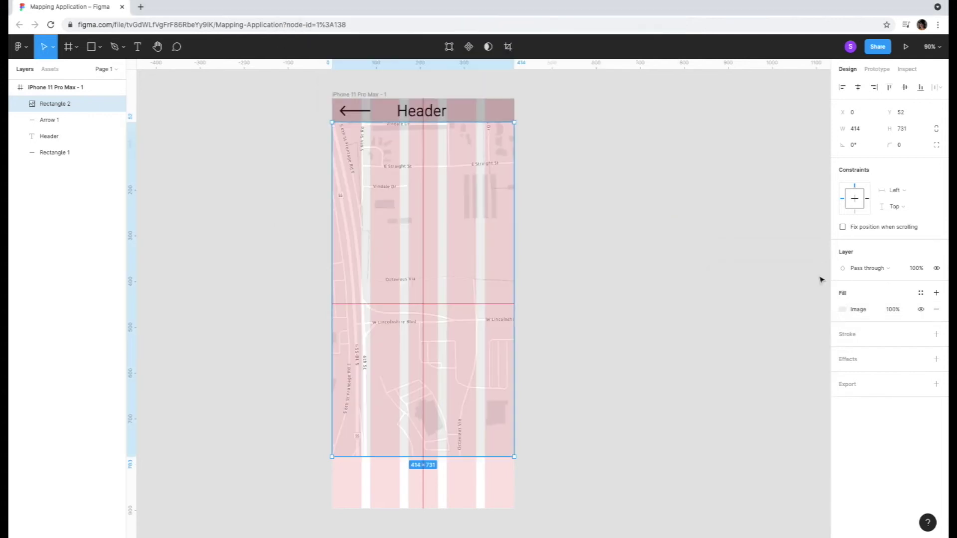
Step: Draw a small 28×28 circle on the map and give it an outline
{"action": "key", "text": "o"}
{"action": "mouse_move", "coordinate": [437, 243]}
{"action": "left_mouse_down"}
{"action": "mouse_move", "coordinate": [463, 269]}
{"action": "mouse_move", "coordinate": [483, 209]}
{"action": "left_mouse_up"}
{"action": "left_click", "coordinate": [903, 129]}
{"action": "left_click", "coordinate": [936, 334]}
{"action": "key", "text": "Escape"}
Step: Add an outlined 90×90 circle behind it and move both to the map's centre
{"action": "left_click", "coordinate": [92, 47]}
{"action": "right_click", "coordinate": [466, 225]}
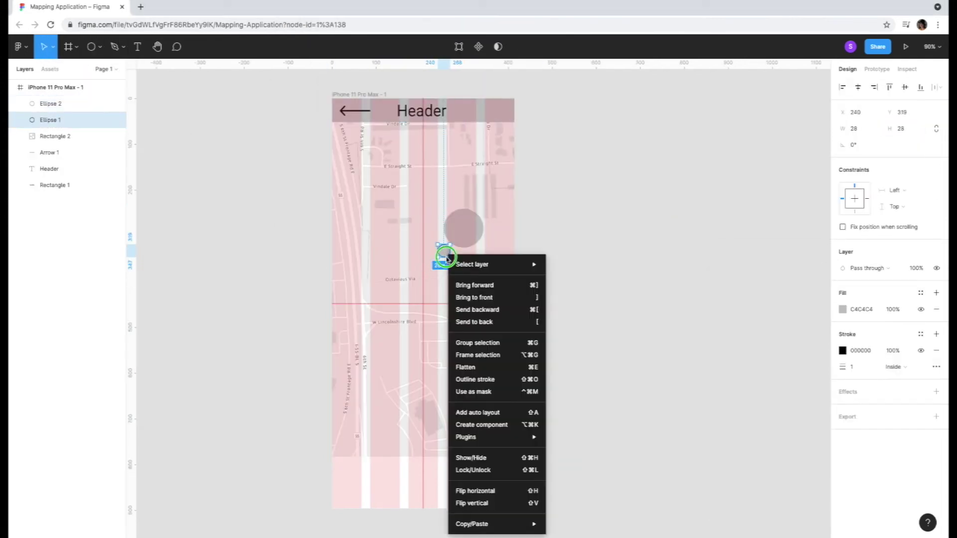
{"action": "left_click", "coordinate": [491, 279]}
{"action": "left_click", "coordinate": [936, 334]}
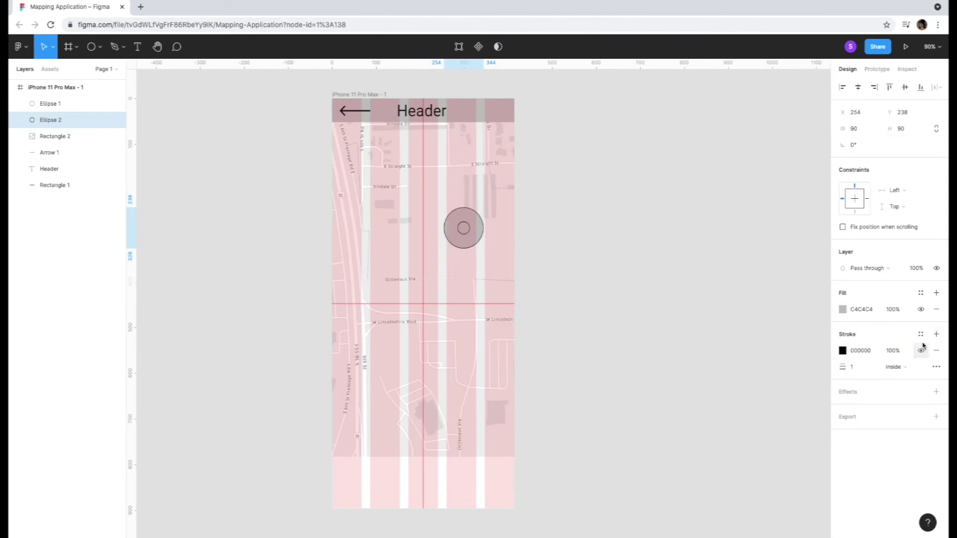
{"action": "left_click", "coordinate": [892, 350]}
{"action": "left_click", "coordinate": [843, 351]}
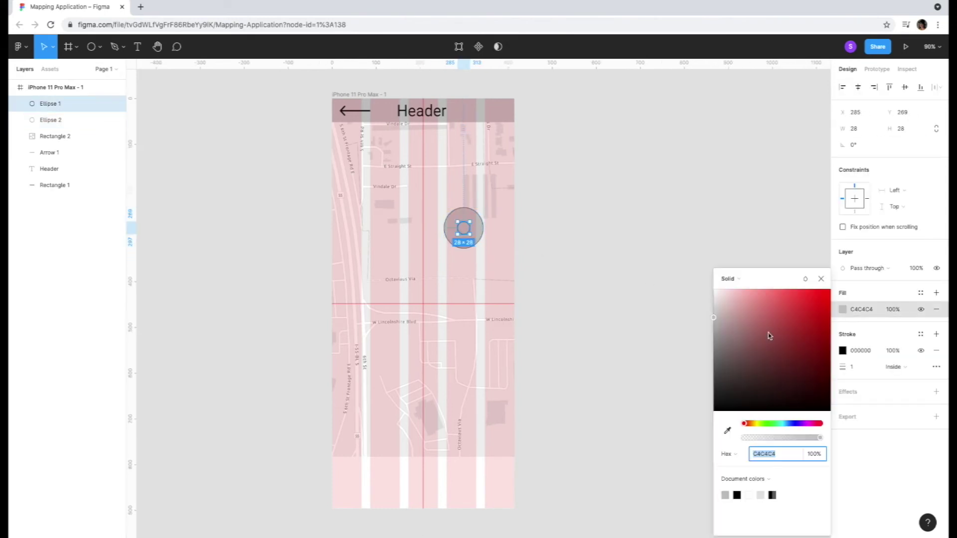
{"action": "left_click", "coordinate": [577, 252]}
{"action": "left_click_drag", "start_coordinate": [482, 235], "coordinate": [441, 310]}
{"action": "left_click", "coordinate": [545, 230]}
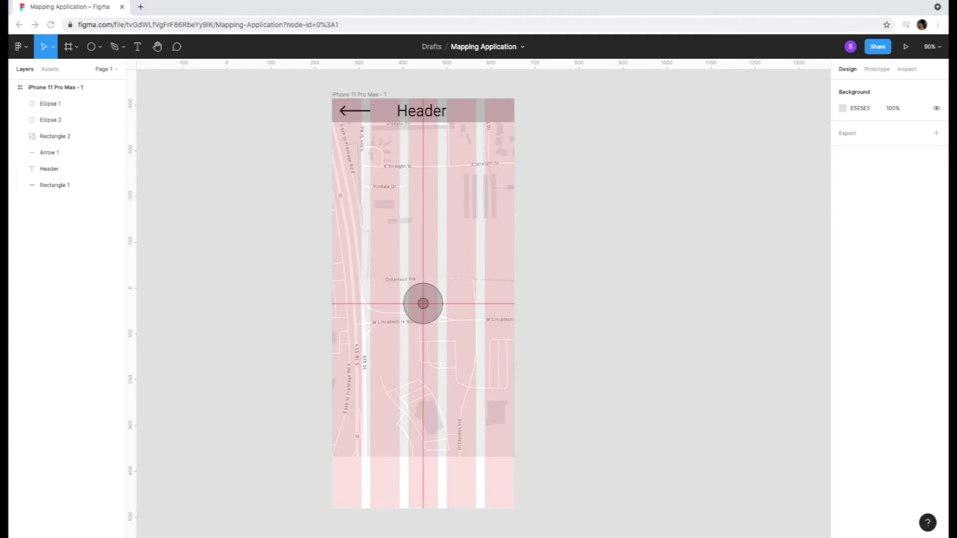
Step: Import Zoom In.svg, keep only its plus vector, and scale it to 69×69 beside the frame
{"action": "left_click_drag", "start_coordinate": [556, 236], "coordinate": [624, 220]}
{"action": "left_click_drag", "start_coordinate": [731, 370], "coordinate": [641, 403]}
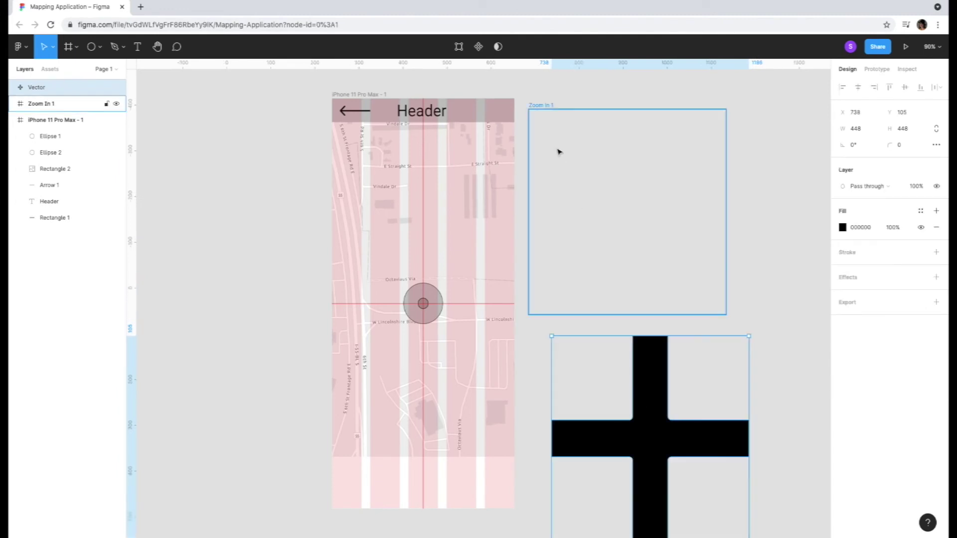
{"action": "left_click", "coordinate": [535, 108]}
{"action": "key", "text": "Delete"}
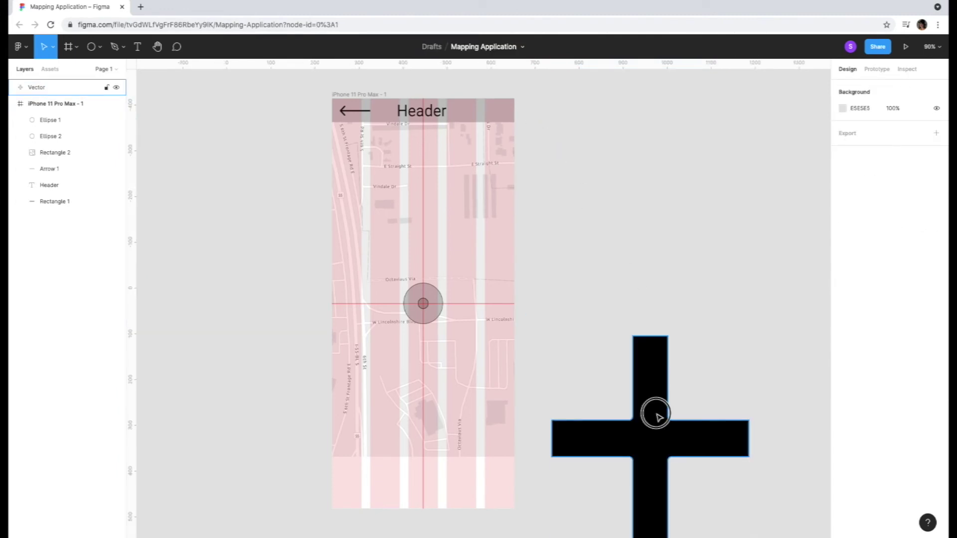
{"action": "left_click_drag", "start_coordinate": [656, 412], "coordinate": [630, 174]}
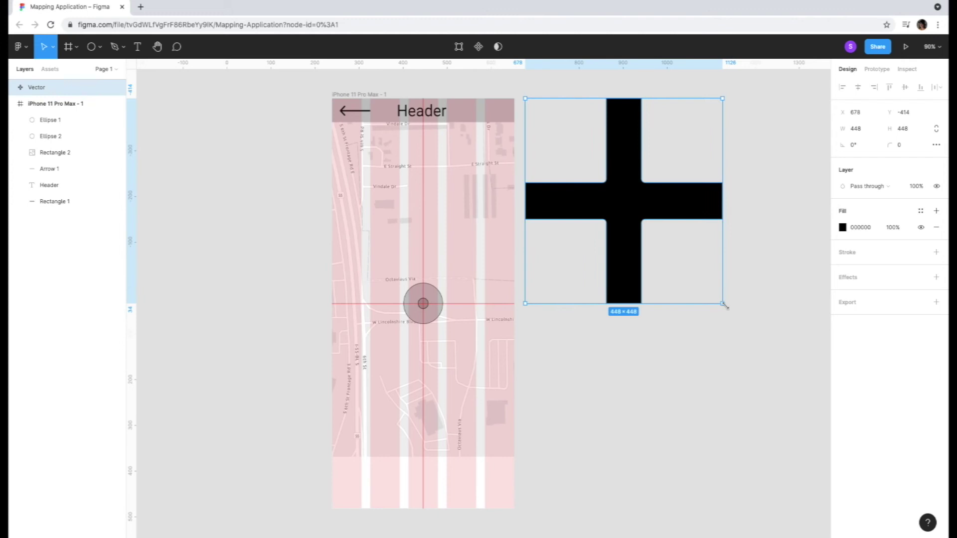
{"action": "left_click_drag", "start_coordinate": [722, 303], "coordinate": [554, 124]}
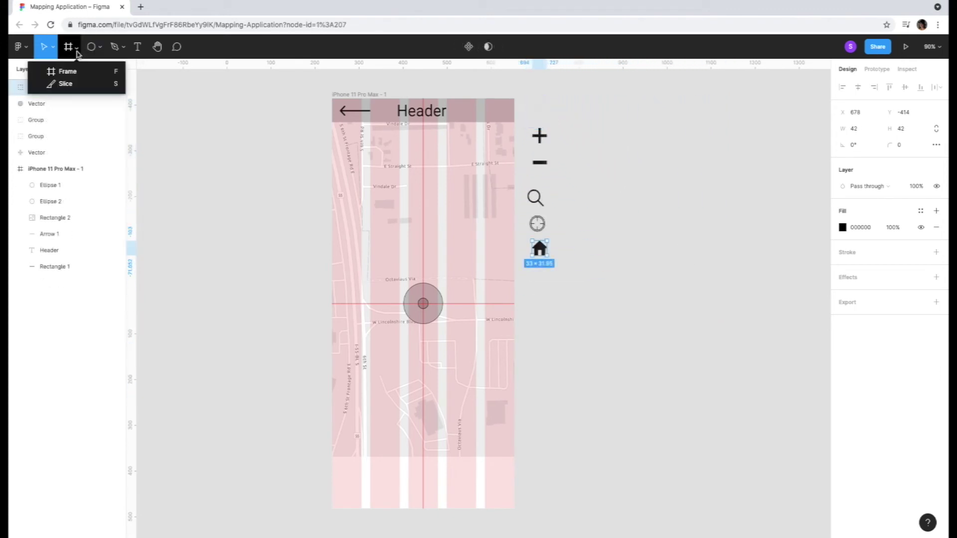
Step: Draw the search bar strip and stack square map buttons carrying the plus and minus icons
{"action": "key", "text": "r"}
{"action": "mouse_move", "coordinate": [340, 128]}
{"action": "left_mouse_down"}
{"action": "mouse_move", "coordinate": [508, 151]}
{"action": "mouse_move", "coordinate": [498, 184]}
{"action": "left_mouse_up"}
{"action": "key", "text": "r"}
{"action": "key", "text": "ctrl+v"}
{"action": "key", "text": "ctrl+v"}
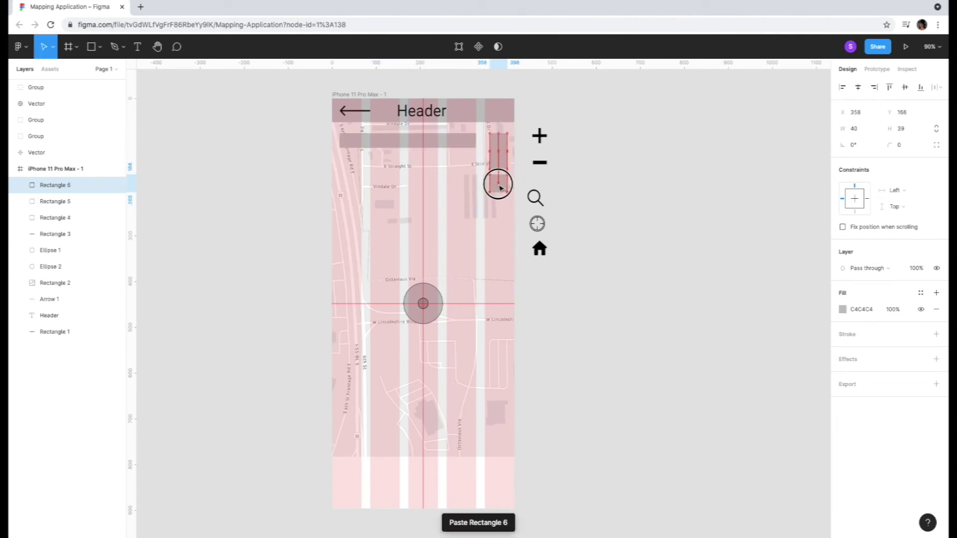
{"action": "key", "text": "ctrl+v"}
{"action": "left_click_drag", "start_coordinate": [499, 142], "coordinate": [500, 189]}
{"action": "left_click_drag", "start_coordinate": [540, 136], "coordinate": [497, 141]}
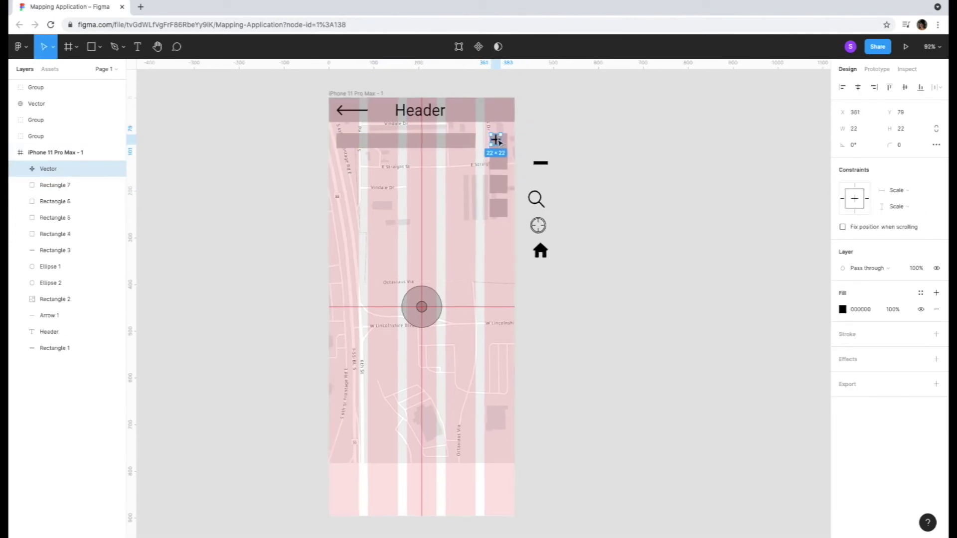
{"action": "scroll", "coordinate": [497, 141], "scroll_direction": "up", "scroll_amount": 3}
{"action": "left_click_drag", "start_coordinate": [563, 178], "coordinate": [496, 173]}
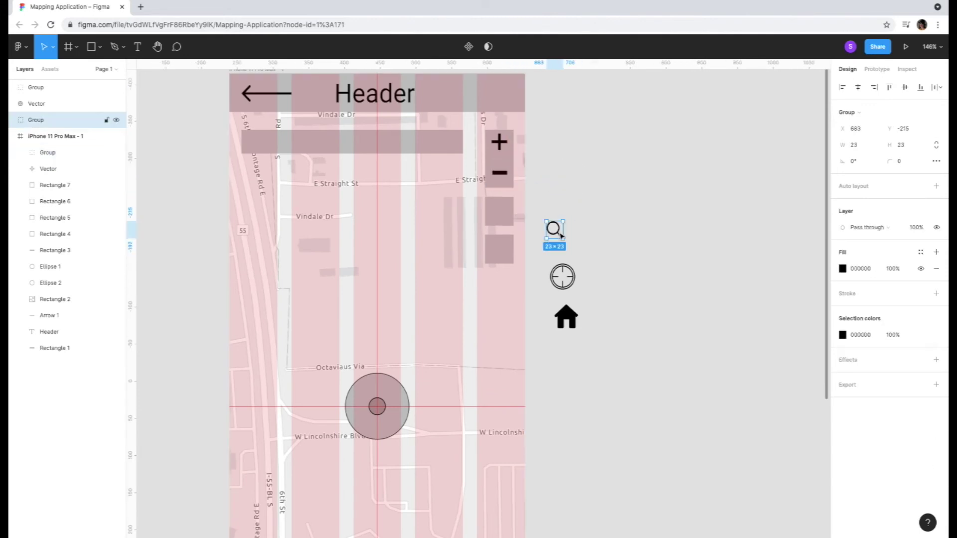
Step: Put the magnifier and a size-15 Search label, brought to front, in the search bar
{"action": "left_click_drag", "start_coordinate": [553, 229], "coordinate": [252, 136]}
{"action": "key", "text": "ctrl+v"}
{"action": "right_click", "coordinate": [349, 145]}
{"action": "left_click", "coordinate": [371, 186]}
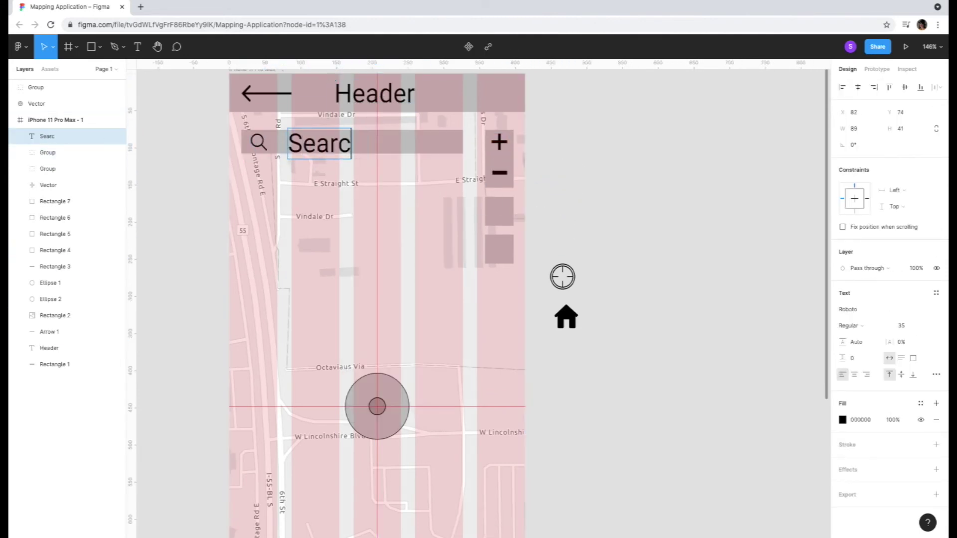
{"action": "left_click", "coordinate": [905, 326]}
{"action": "type", "text": "15"}
{"action": "key", "text": "Return"}
{"action": "left_click_drag", "start_coordinate": [325, 144], "coordinate": [314, 143]}
Step: Place the crosshair and home icons on the lower map buttons, then select the trash icon group
{"action": "left_click", "coordinate": [562, 277]}
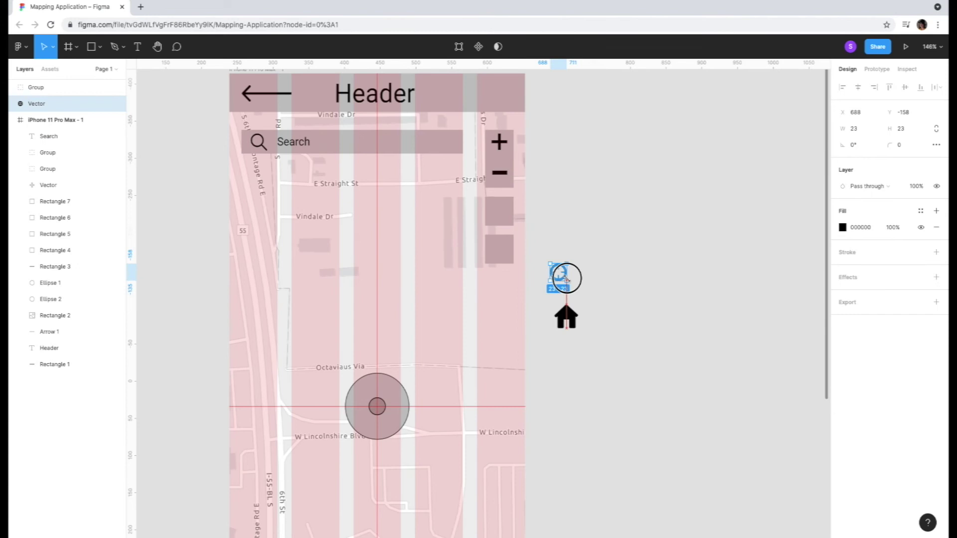
{"action": "left_click_drag", "start_coordinate": [562, 276], "coordinate": [505, 253]}
{"action": "left_click", "coordinate": [567, 318]}
{"action": "left_click_drag", "start_coordinate": [567, 317], "coordinate": [498, 210]}
{"action": "left_click", "coordinate": [540, 220]}
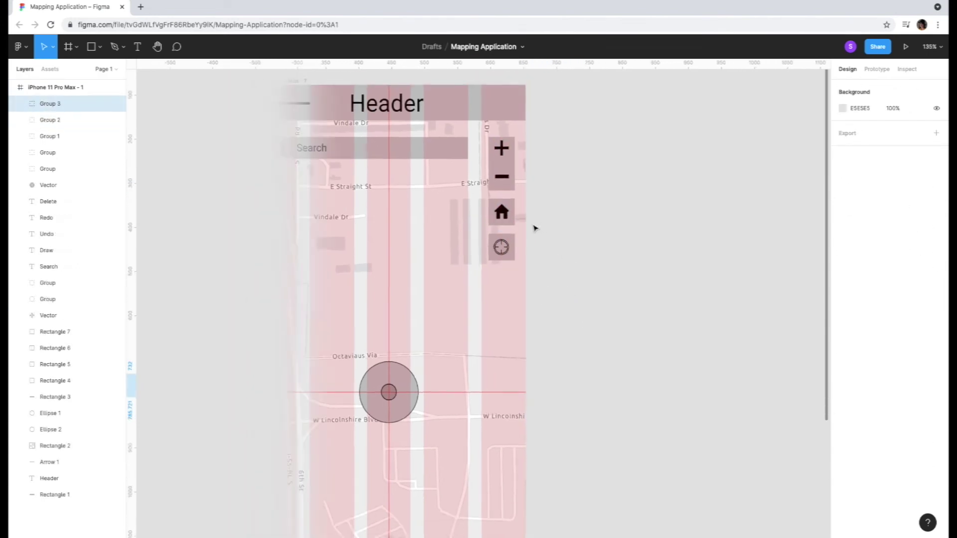
{"action": "left_click", "coordinate": [506, 391]}
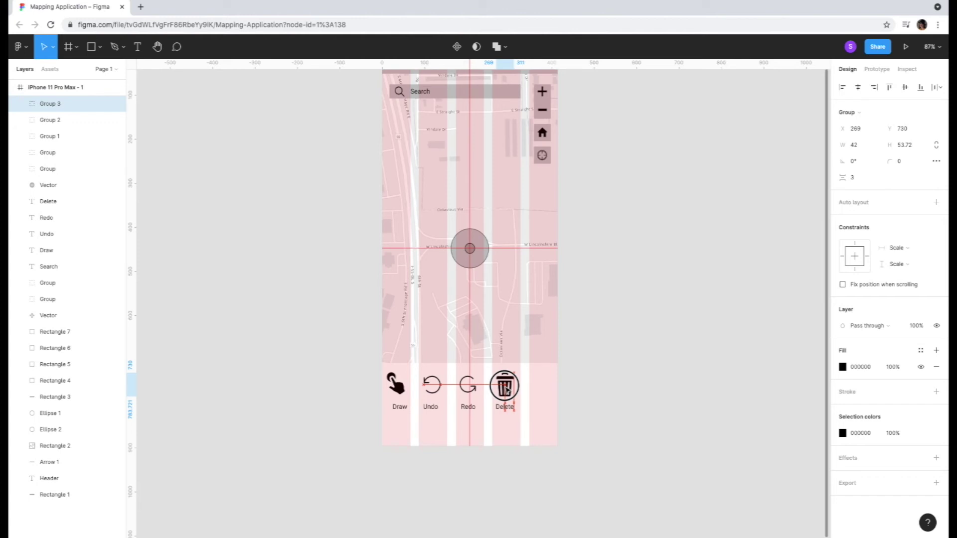
Step: Align the trash icon and add horizontal guides at y 718 and y 777 around the toolbar icons
{"action": "left_click_drag", "start_coordinate": [506, 390], "coordinate": [506, 391]}
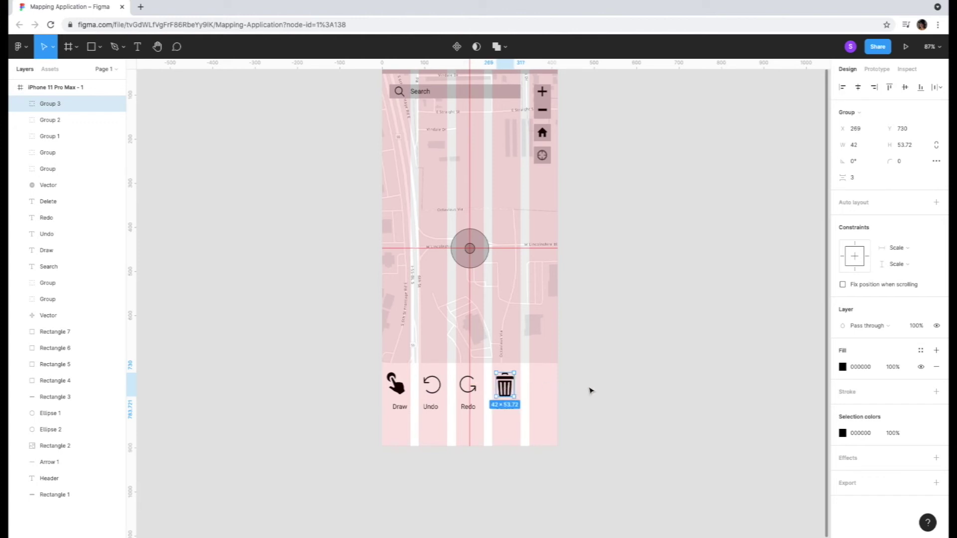
{"action": "left_click_drag", "start_coordinate": [508, 62], "coordinate": [517, 370]}
{"action": "left_click_drag", "start_coordinate": [510, 60], "coordinate": [477, 394]}
Step: Nudge the Undo and Delete labels slightly right to even the toolbar label spacing
{"action": "left_click", "coordinate": [505, 387]}
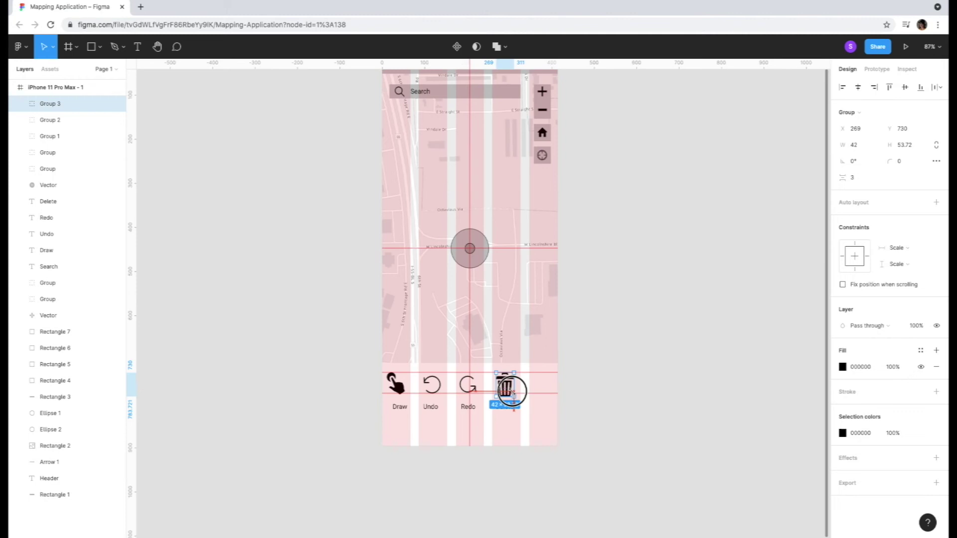
{"action": "left_click", "coordinate": [595, 390]}
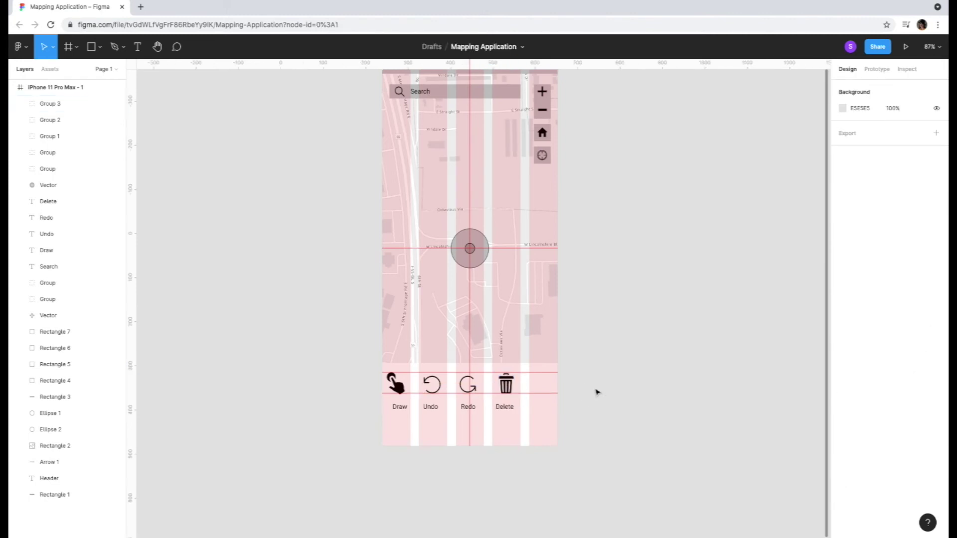
{"action": "left_click", "coordinate": [401, 407]}
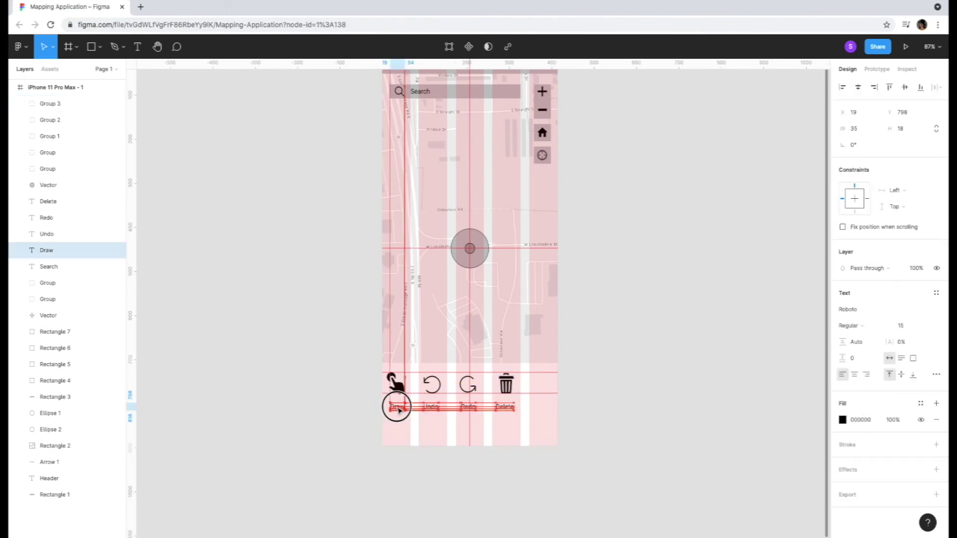
{"action": "left_click", "coordinate": [431, 407]}
{"action": "left_click_drag", "start_coordinate": [435, 410], "coordinate": [438, 410]}
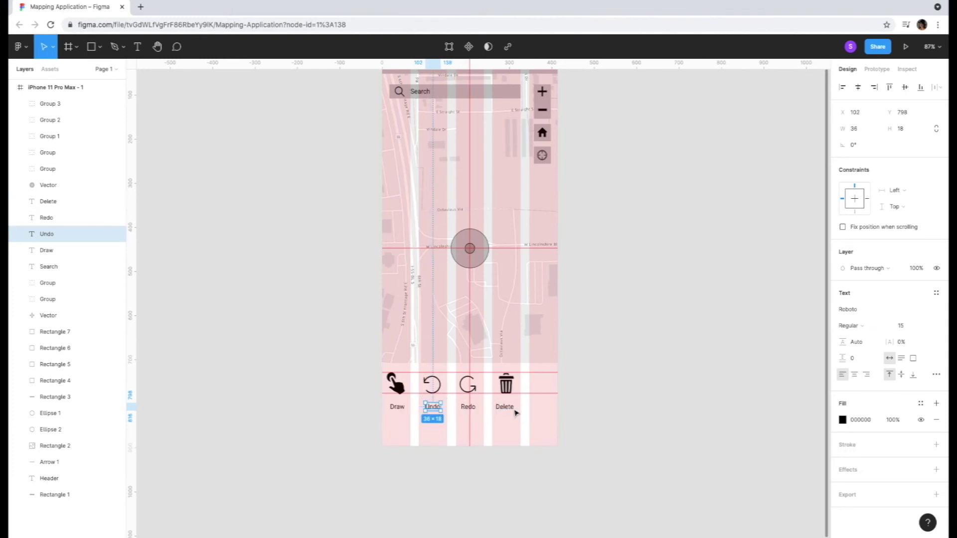
{"action": "left_click", "coordinate": [505, 408]}
{"action": "left_click_drag", "start_coordinate": [505, 409], "coordinate": [508, 409]}
{"action": "left_click", "coordinate": [567, 411]}
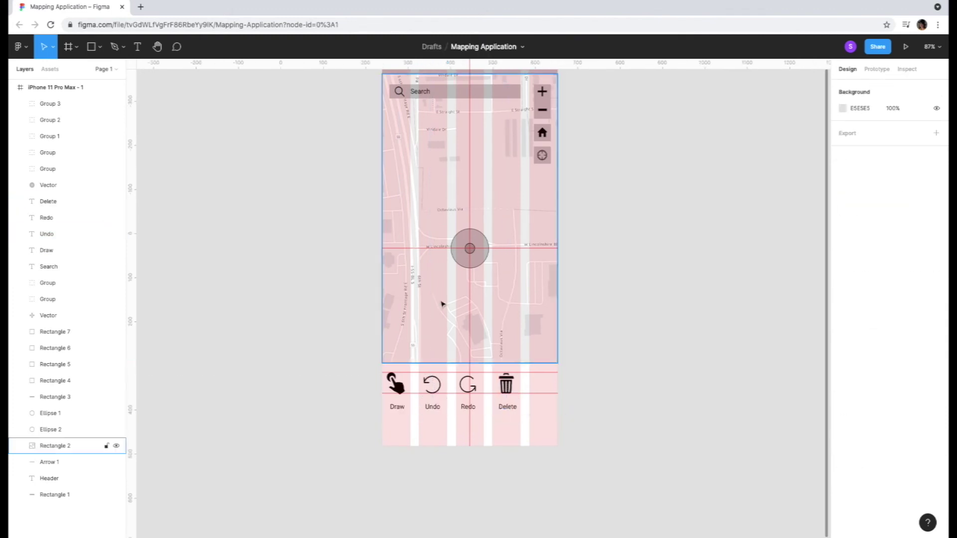
Step: Draw a 319×38 rectangle bar below the toolbar with corner radius 20
{"action": "left_click", "coordinate": [100, 48]}
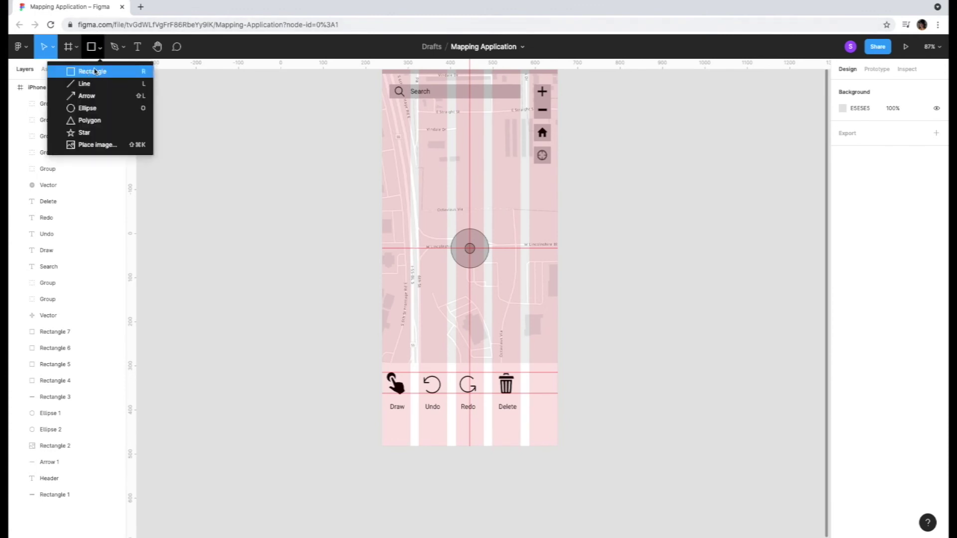
{"action": "left_click", "coordinate": [97, 71]}
{"action": "left_click_drag", "start_coordinate": [400, 425], "coordinate": [533, 437]}
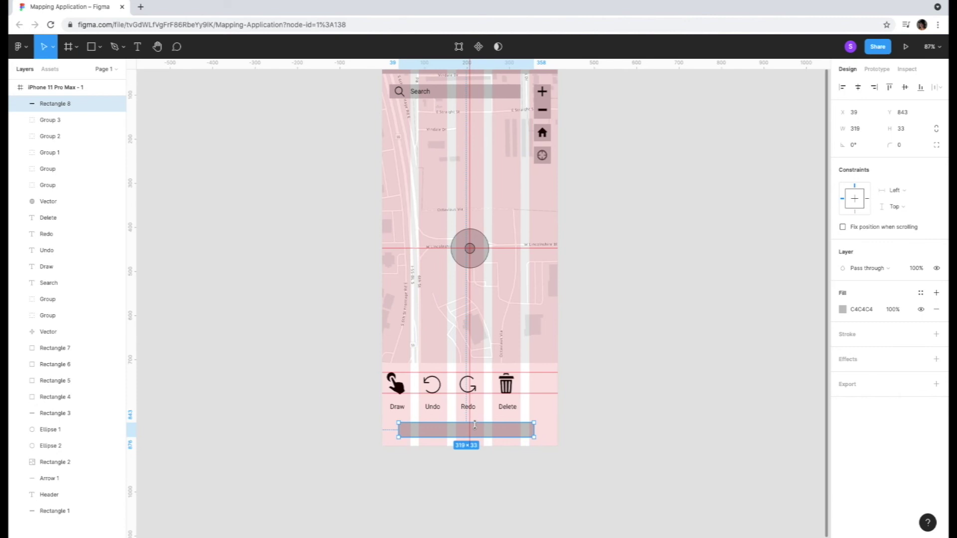
{"action": "left_click_drag", "start_coordinate": [478, 423], "coordinate": [490, 432]}
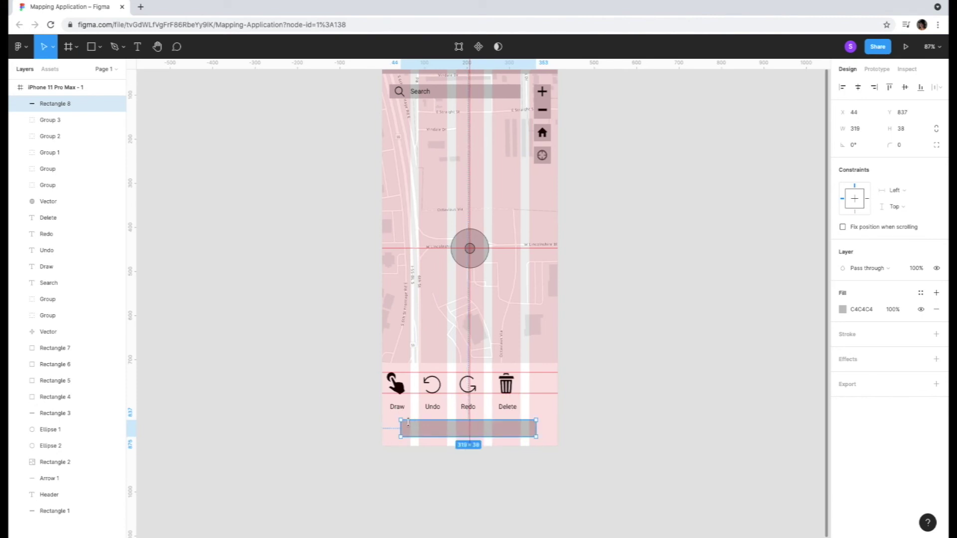
{"action": "left_click", "coordinate": [901, 145]}
{"action": "type", "text": "20"}
{"action": "key", "text": "Return"}
{"action": "scroll", "coordinate": [607, 205], "scroll_direction": "up", "scroll_amount": 1}
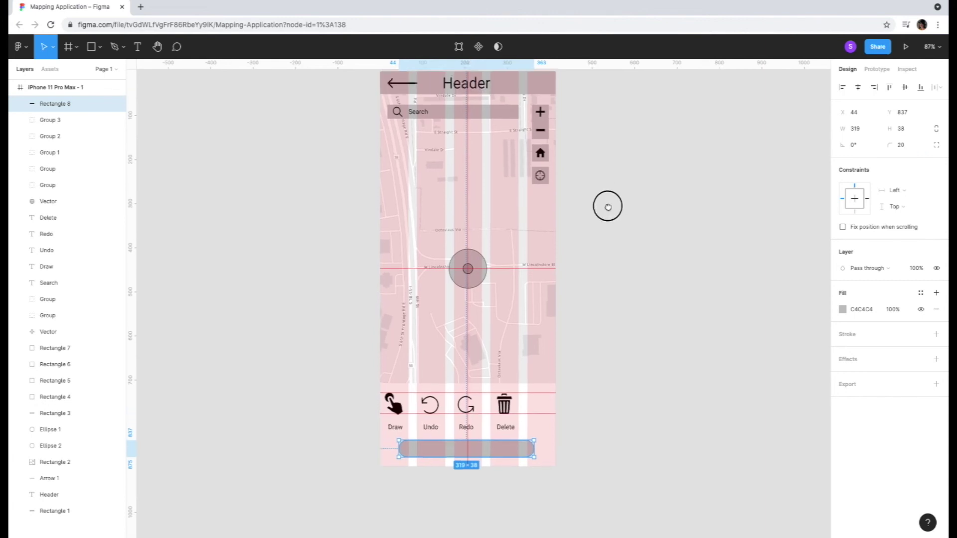
{"action": "left_click", "coordinate": [678, 344]}
Step: Paste the Delete label onto the bar, retype it as 'Save' and centre it
{"action": "key", "text": "ctrl+v"}
{"action": "left_click_drag", "start_coordinate": [507, 445], "coordinate": [470, 466]}
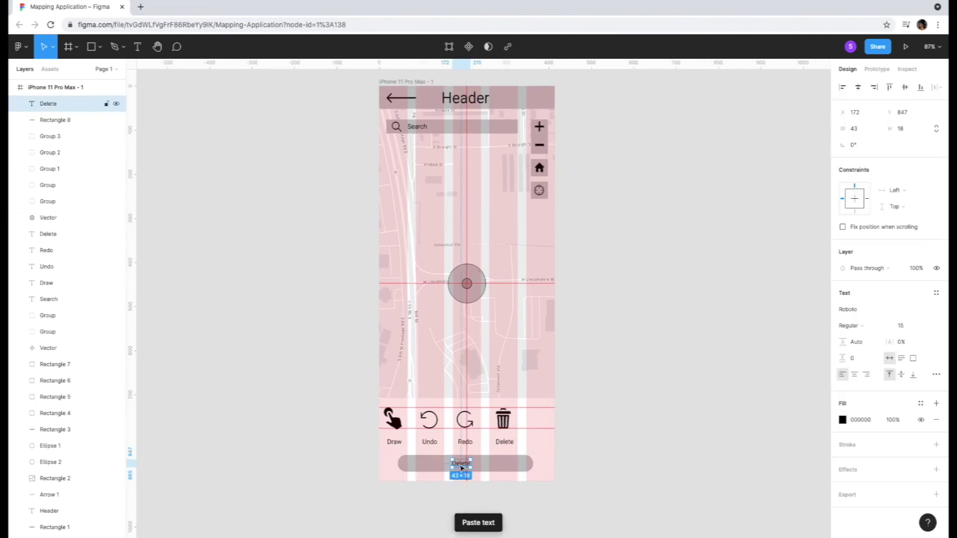
{"action": "double_click", "coordinate": [462, 463]}
{"action": "type", "text": "Save"}
{"action": "key", "text": "Escape"}
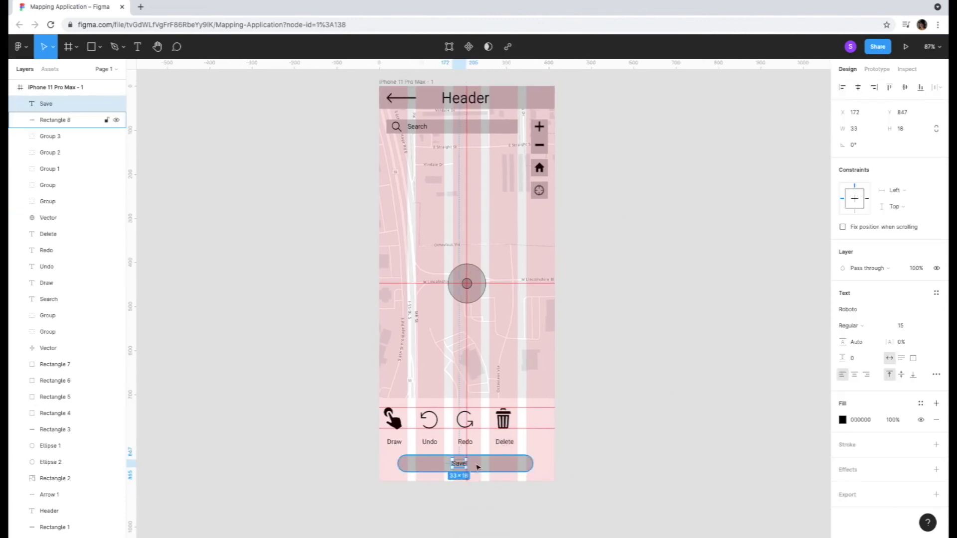
{"action": "left_click_drag", "start_coordinate": [463, 467], "coordinate": [469, 467]}
{"action": "left_click", "coordinate": [598, 423]}
{"action": "left_click_drag", "start_coordinate": [599, 423], "coordinate": [511, 432]}
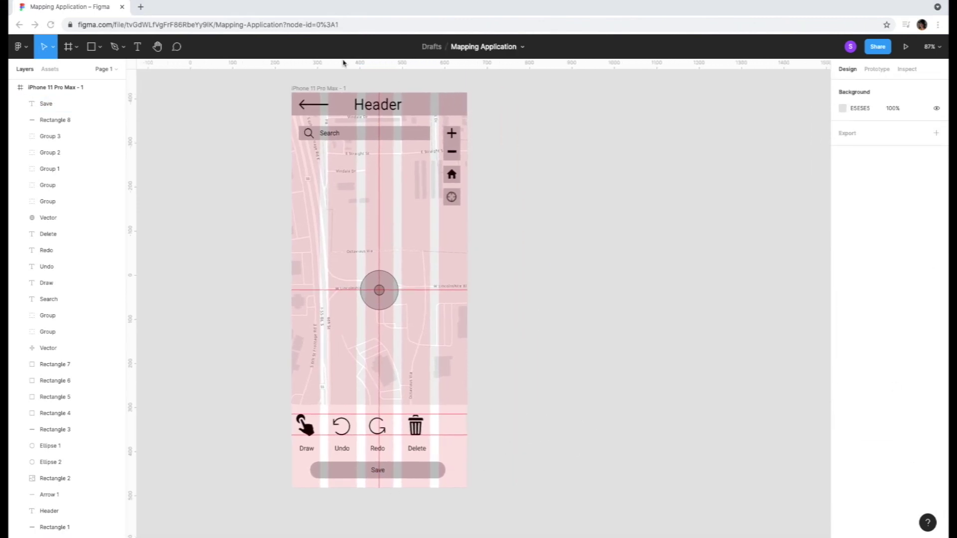
Step: Remove the column layout grid from the phone frame and reposition the frame
{"action": "left_click", "coordinate": [331, 88]}
{"action": "left_click", "coordinate": [940, 246]}
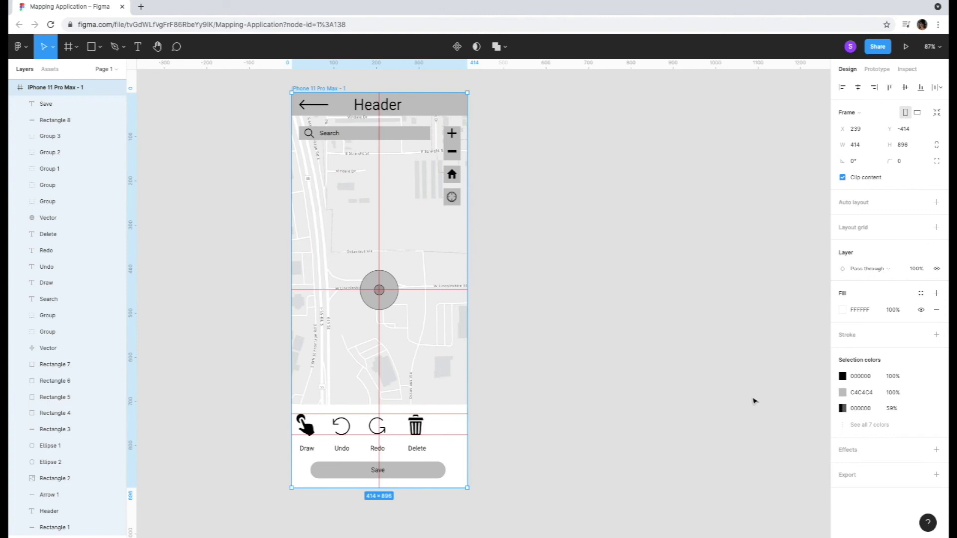
{"action": "left_click_drag", "start_coordinate": [294, 407], "coordinate": [332, 416]}
{"action": "left_click_drag", "start_coordinate": [481, 465], "coordinate": [342, 428]}
Step: Copy and paste the phone frame to create iPhone 11 Pro Max - 2 beside it
{"action": "left_click", "coordinate": [385, 98]}
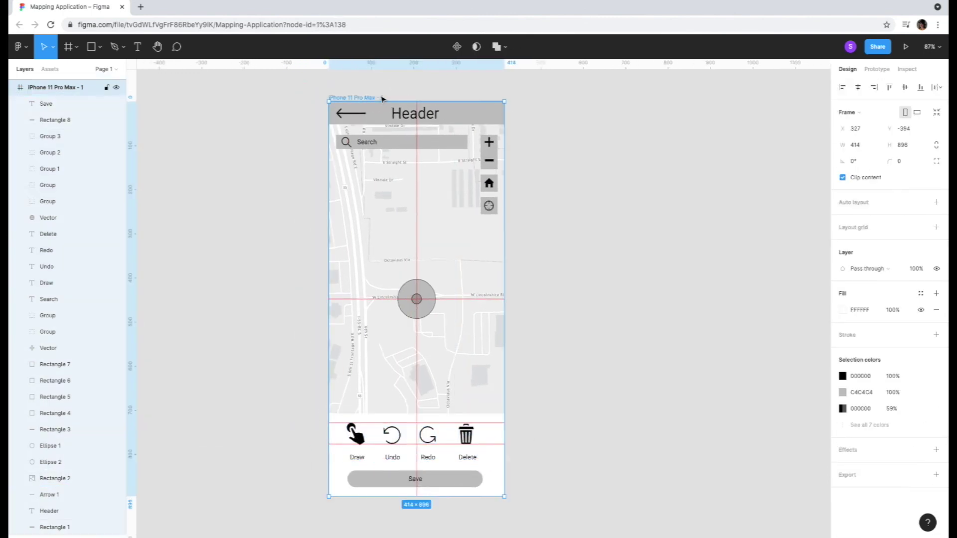
{"action": "key", "text": "ctrl+c"}
{"action": "key", "text": "ctrl+v"}
{"action": "scroll", "coordinate": [738, 349], "scroll_direction": "right", "scroll_amount": 2}
{"action": "left_click", "coordinate": [725, 373]}
{"action": "scroll", "coordinate": [698, 362], "scroll_direction": "right", "scroll_amount": 2}
{"action": "scroll", "coordinate": [698, 361], "scroll_direction": "down", "scroll_amount": 1}
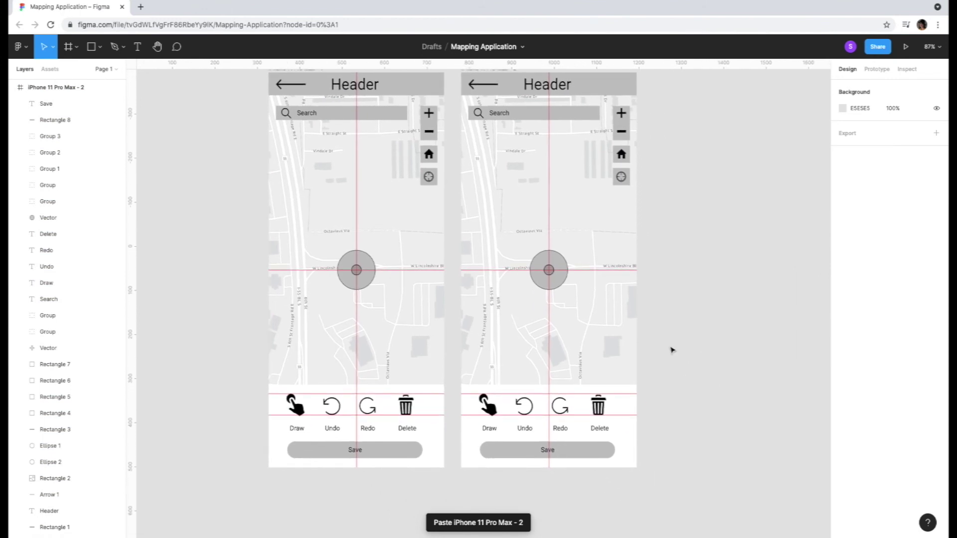
Step: In the second frame, put a grey box behind the Draw button and place a draw-hand icon on the map
{"action": "key", "text": "r"}
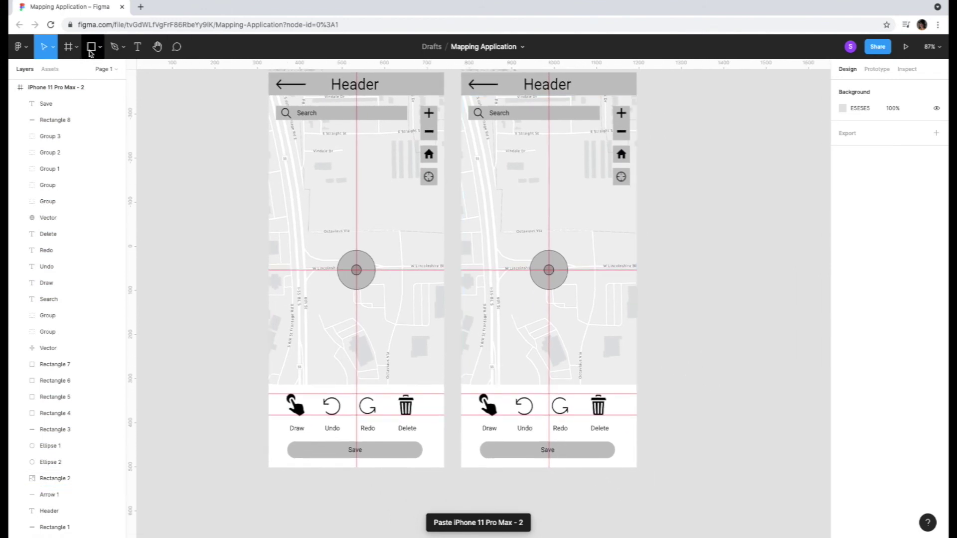
{"action": "left_click_drag", "start_coordinate": [463, 383], "coordinate": [510, 432]}
{"action": "right_click", "coordinate": [501, 398]}
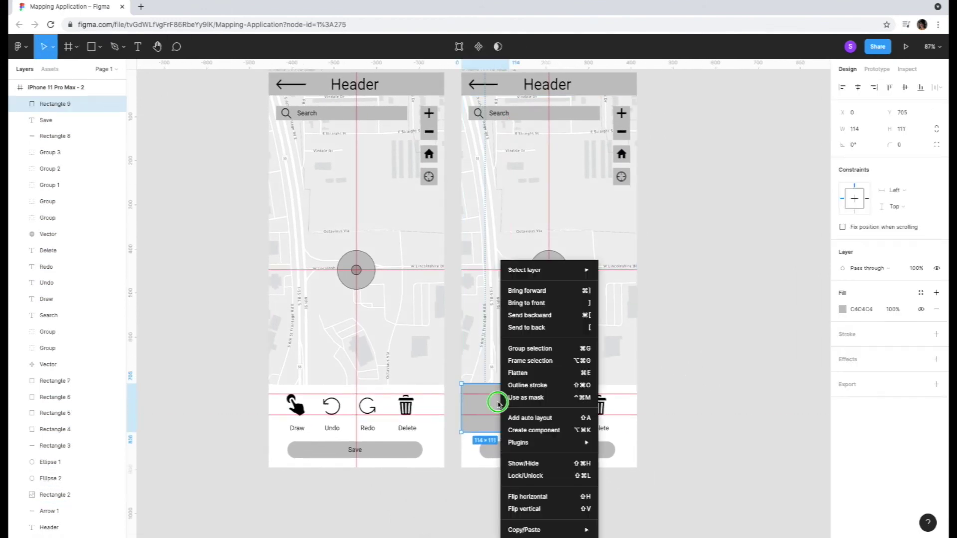
{"action": "left_click", "coordinate": [540, 327]}
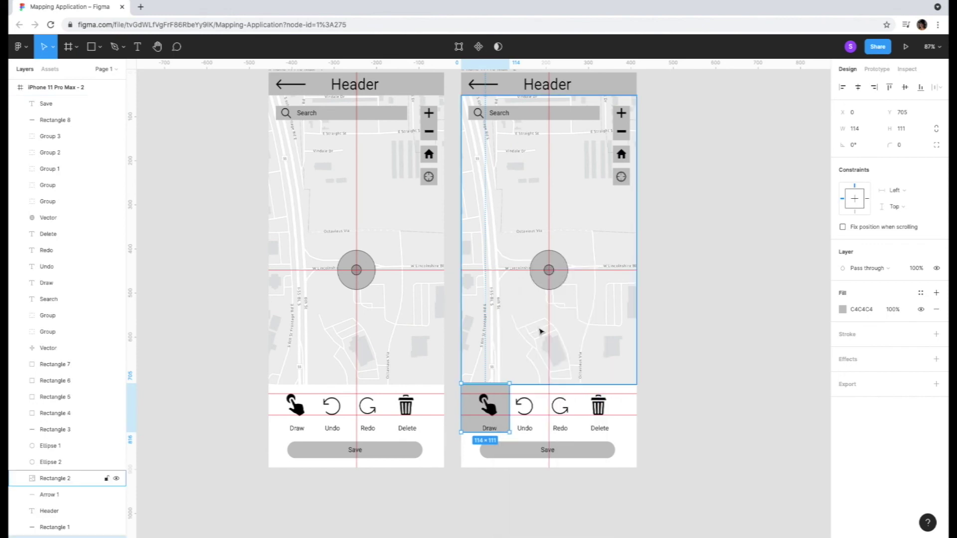
{"action": "left_click", "coordinate": [487, 406]}
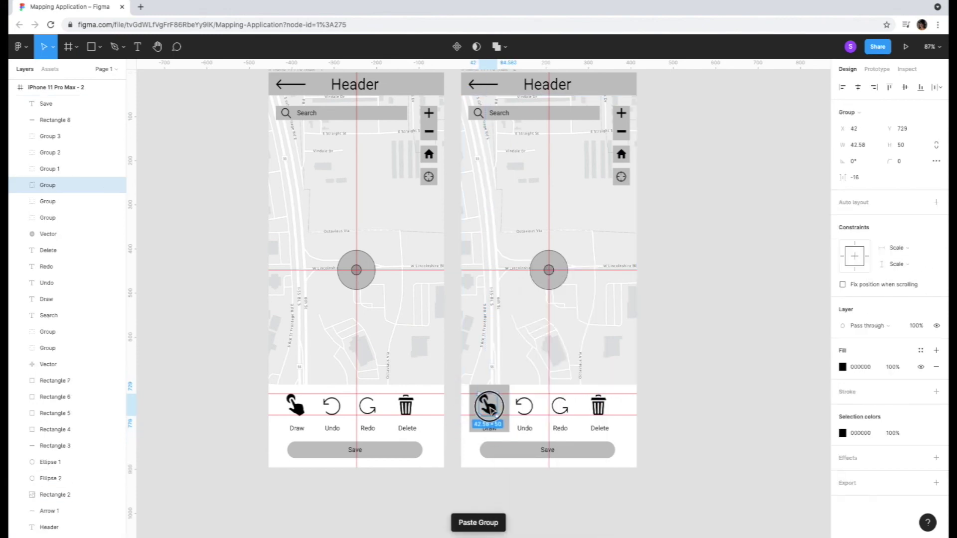
{"action": "mouse_move", "coordinate": [489, 410]}
{"action": "left_mouse_down"}
{"action": "mouse_move", "coordinate": [502, 310]}
{"action": "mouse_move", "coordinate": [519, 322]}
{"action": "left_mouse_up"}
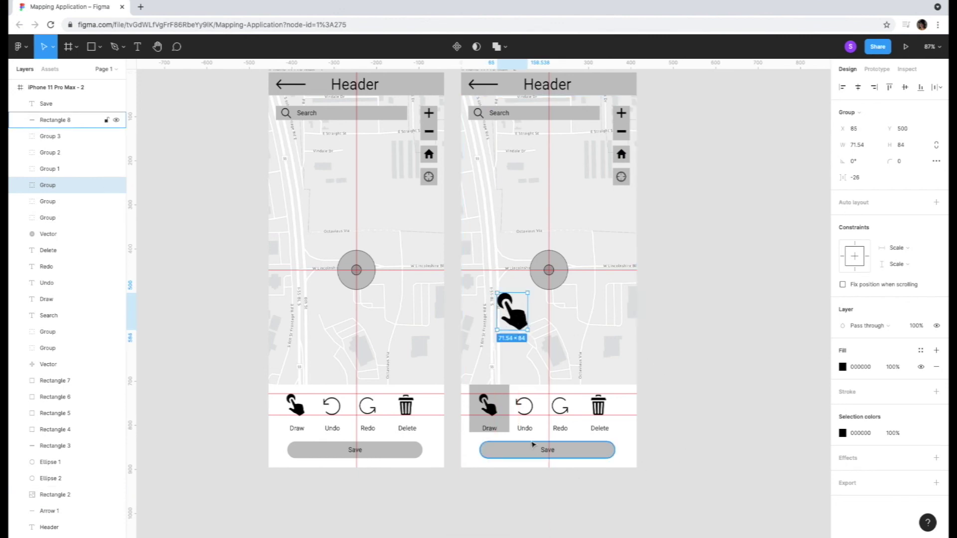
{"action": "left_click", "coordinate": [506, 430]}
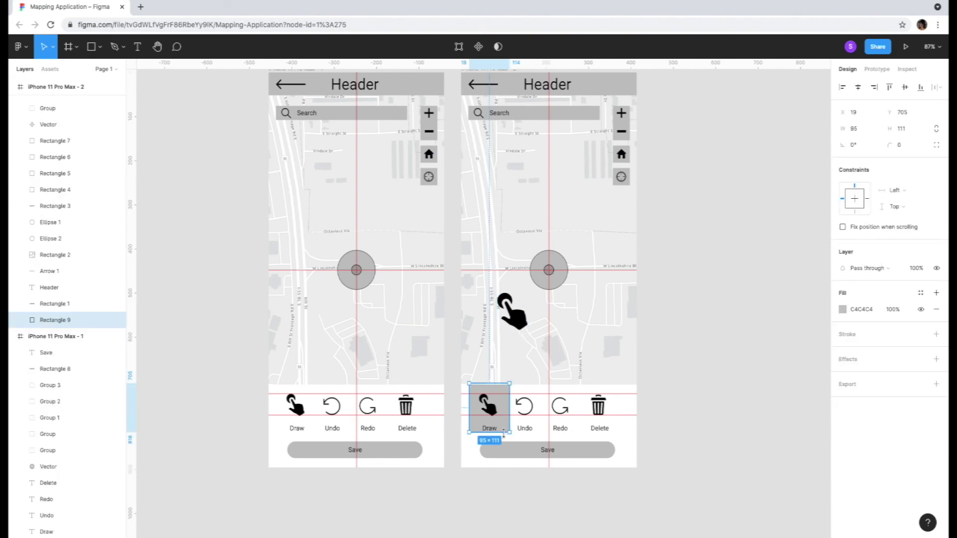
{"action": "left_click_drag", "start_coordinate": [508, 431], "coordinate": [505, 435]}
{"action": "left_click", "coordinate": [673, 428]}
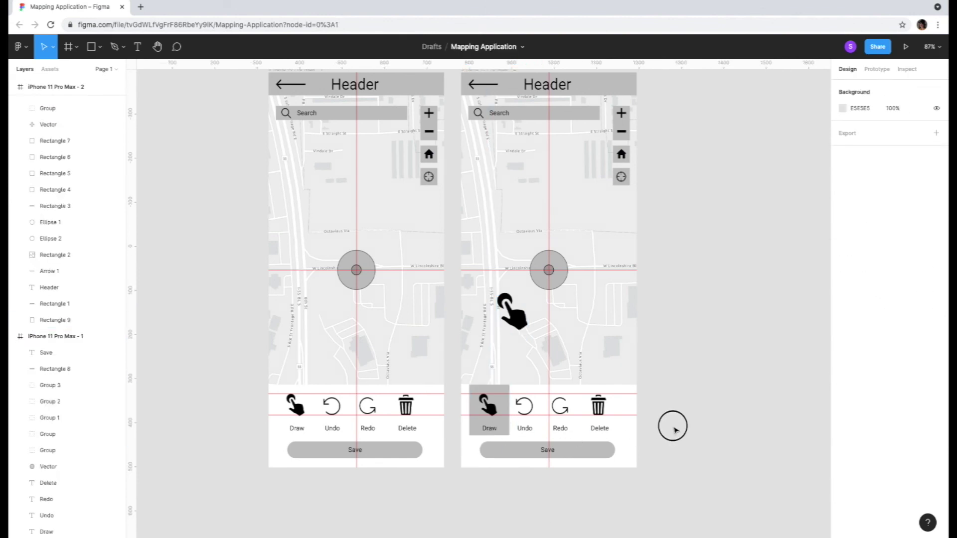
{"action": "left_click", "coordinate": [52, 158]}
{"action": "left_click", "coordinate": [50, 172]}
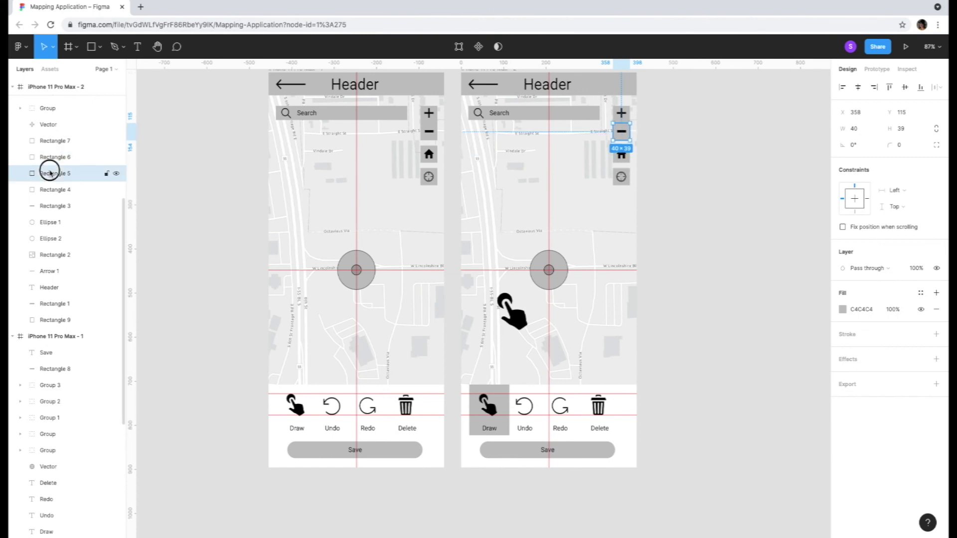
{"action": "left_click", "coordinate": [37, 223]}
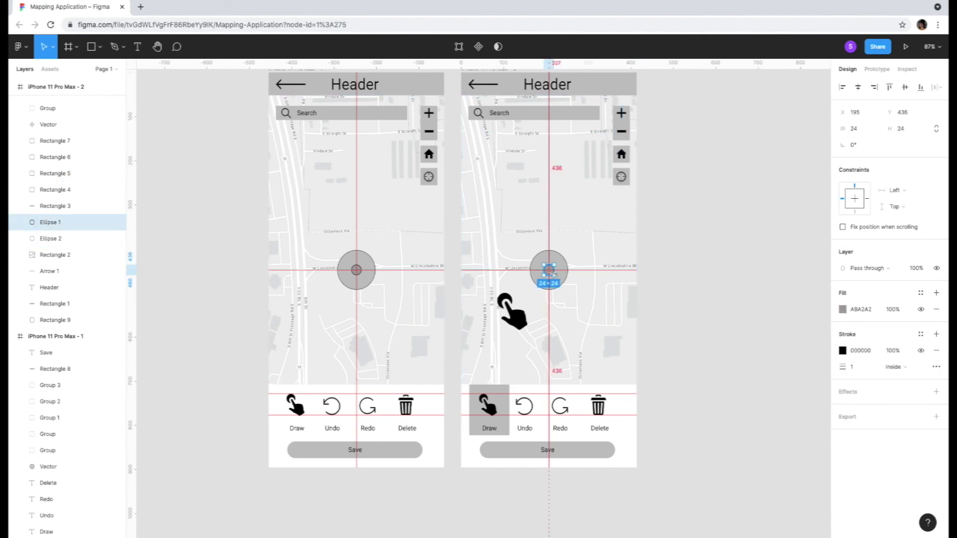